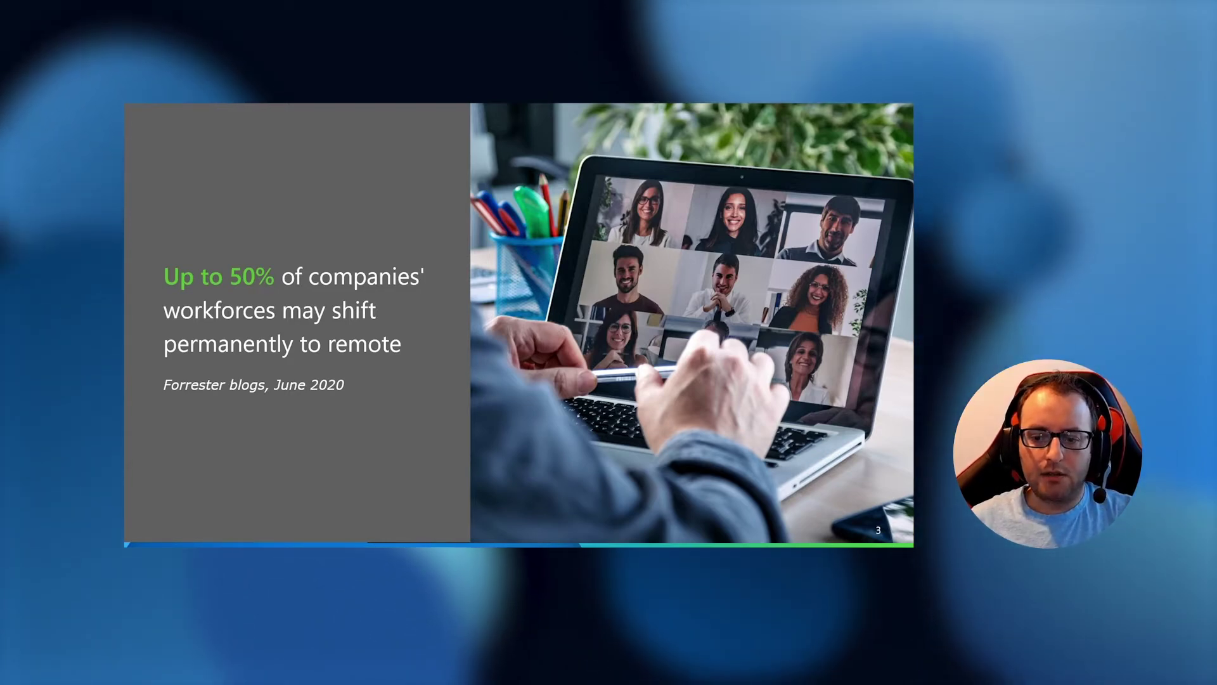
# Advance the slide show from slide 3 to the Overview slide
pyautogui.press('Right')
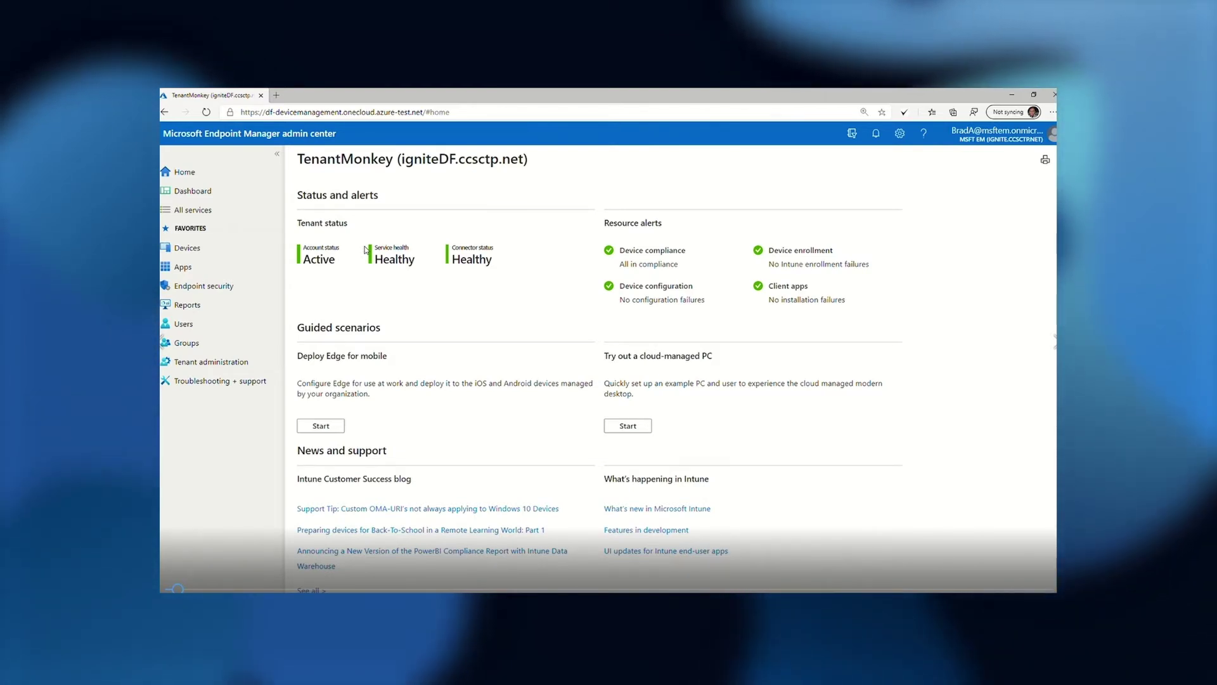
# Start a new Managed apps policy under Apps > App configuration policies
pyautogui.click(197, 270)
pyautogui.click(358, 433)
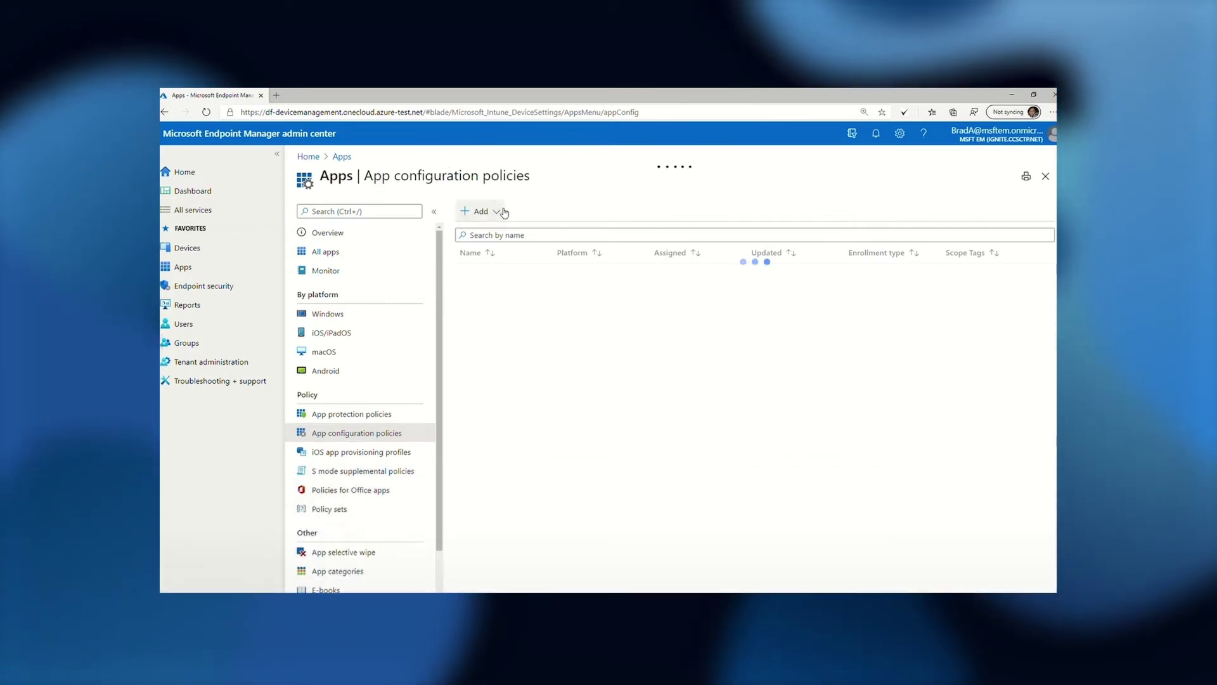
pyautogui.click(501, 211)
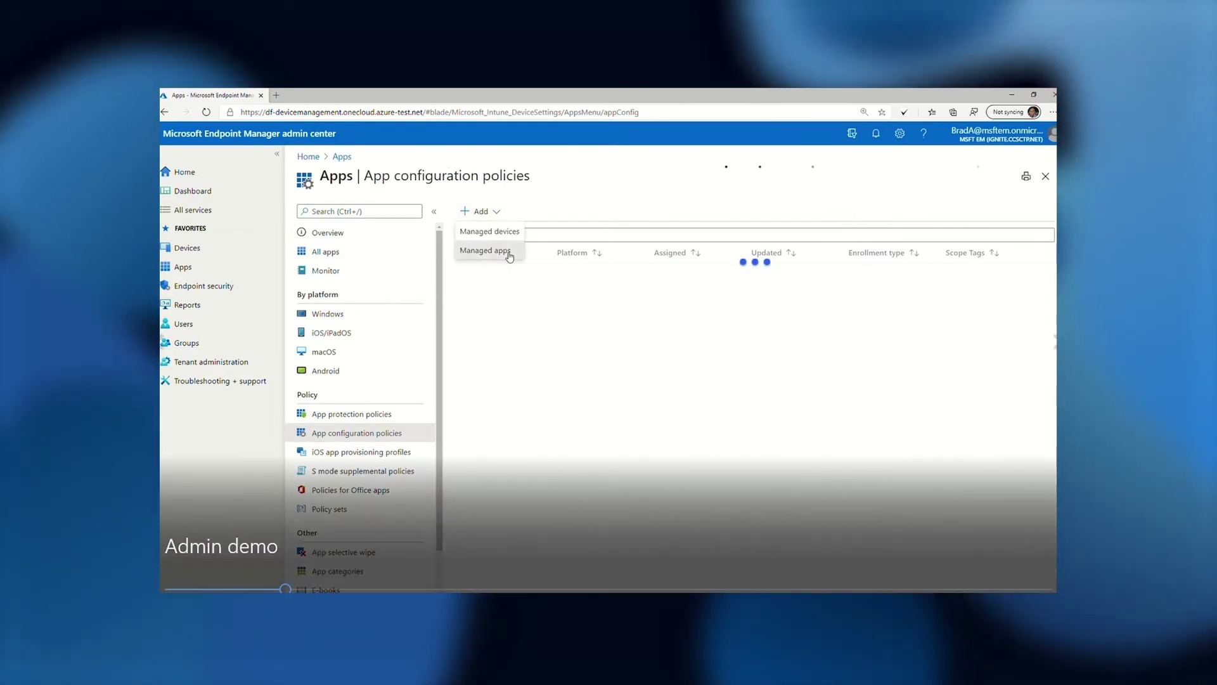
pyautogui.click(507, 251)
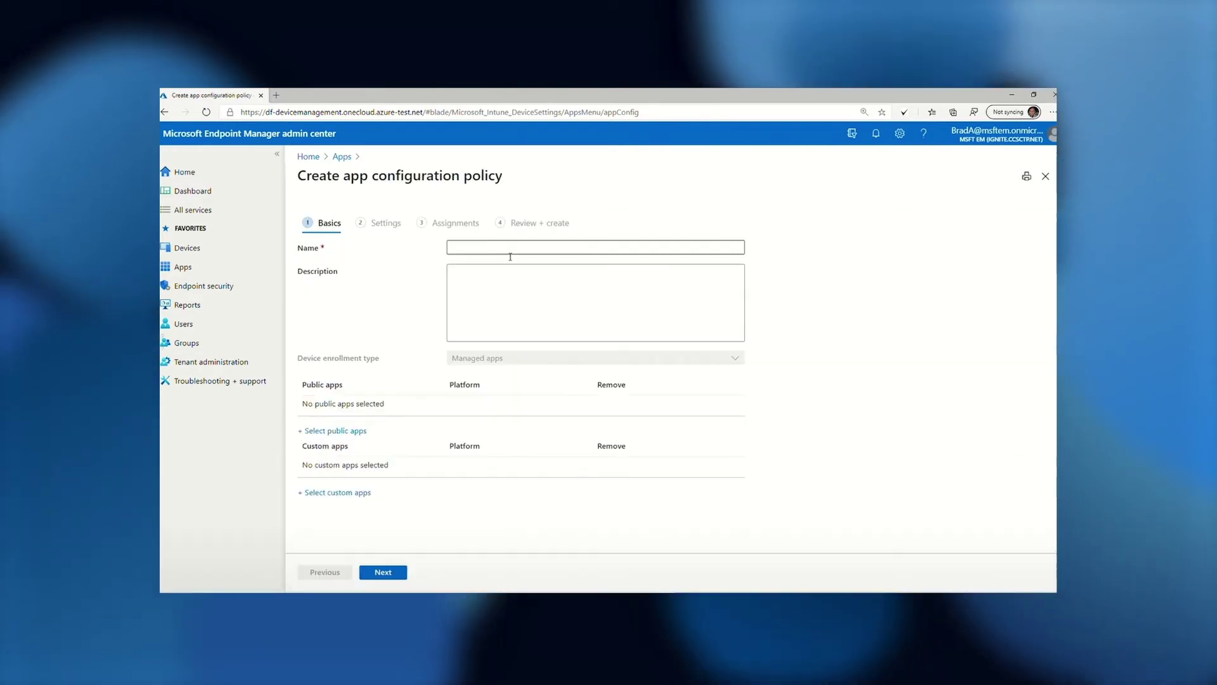
# Name the policy 'Edge ACP' and open the public-app selection pane
pyautogui.write('E')
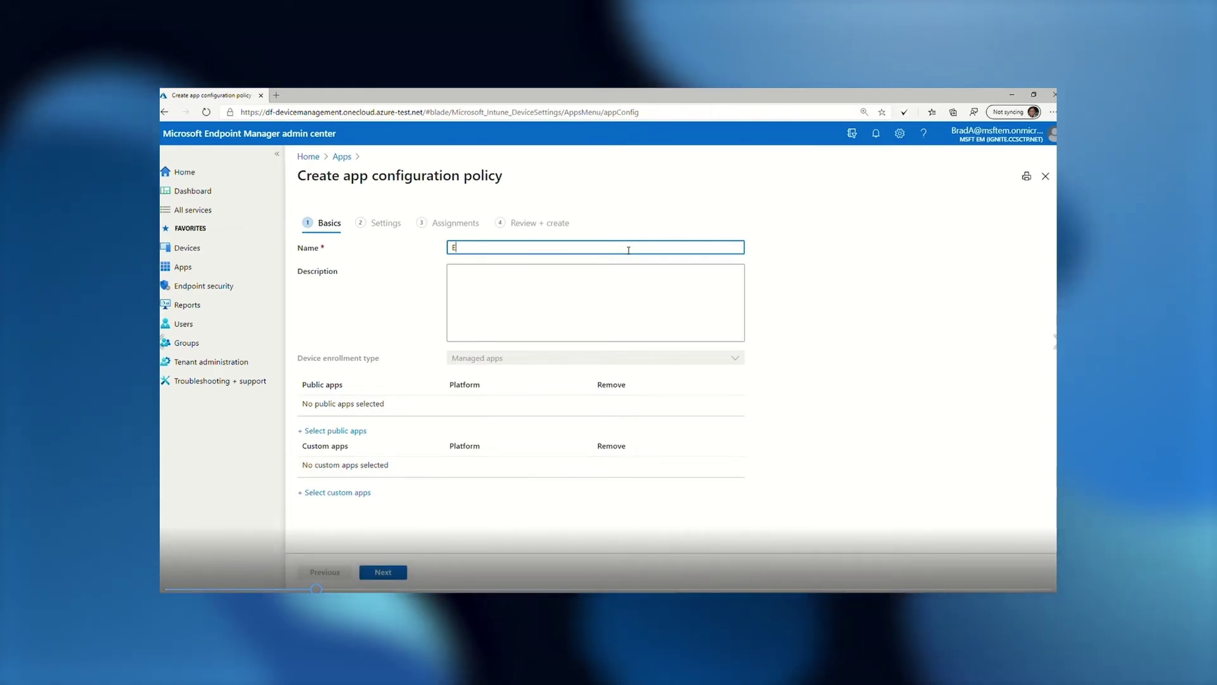
pyautogui.write('dge Az')
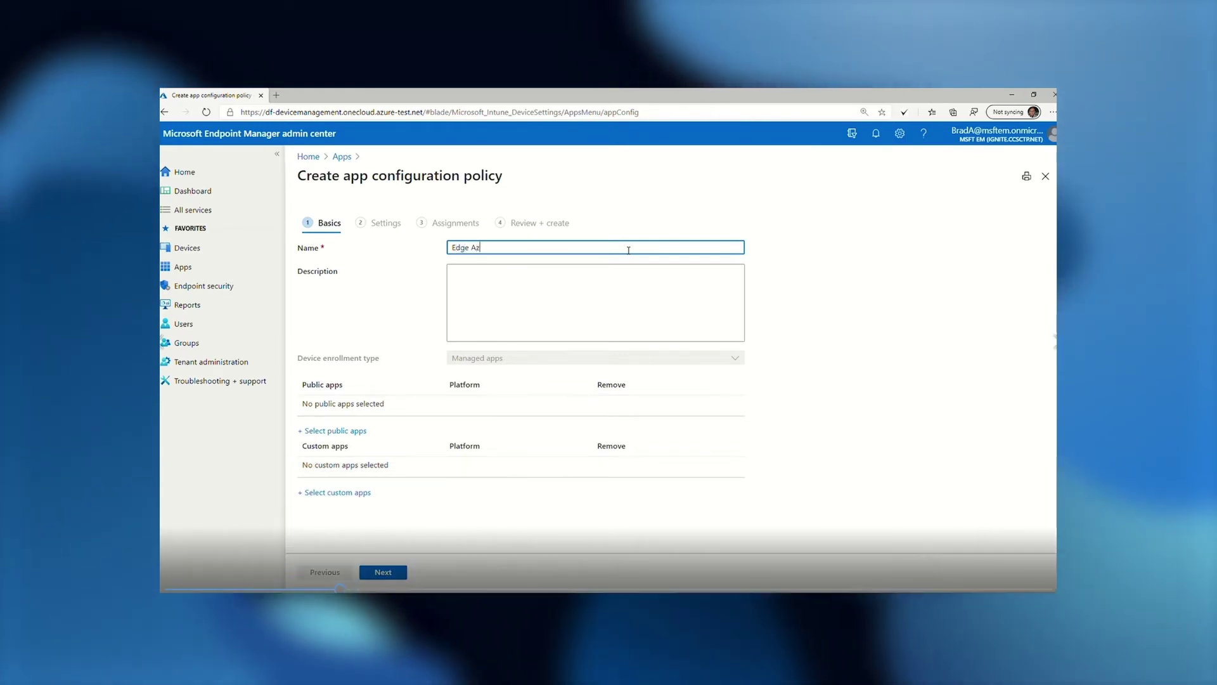
pyautogui.press('BackSpace')
pyautogui.write('CP')
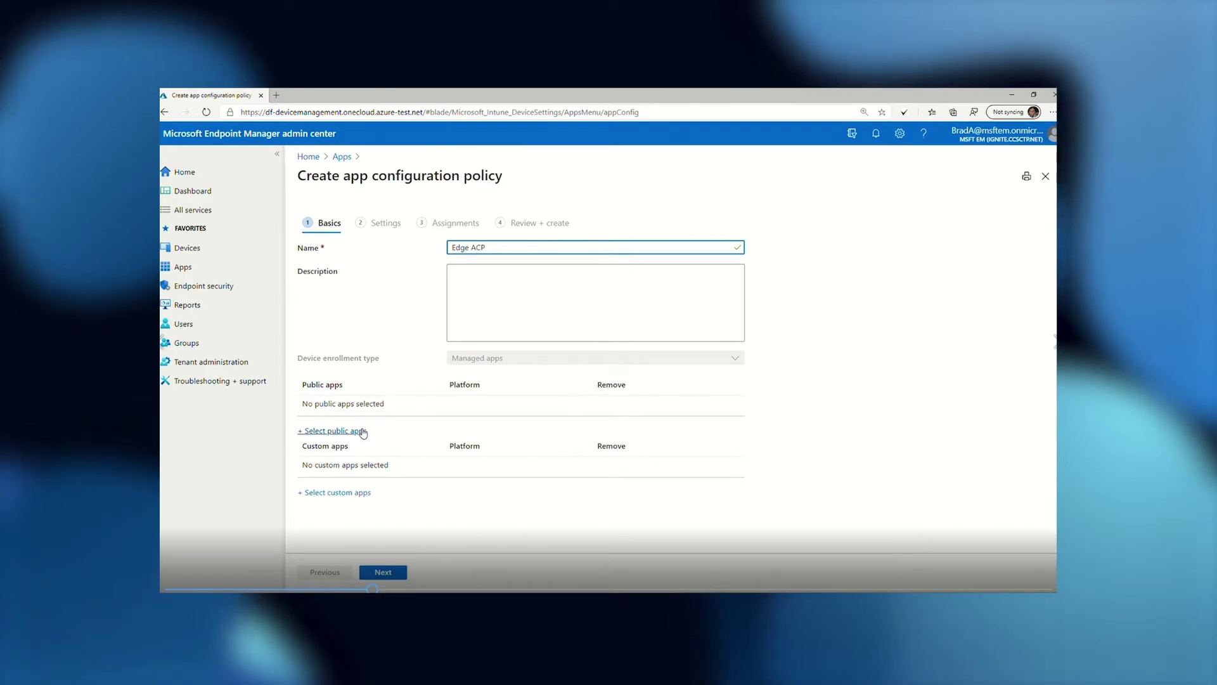
pyautogui.click(362, 432)
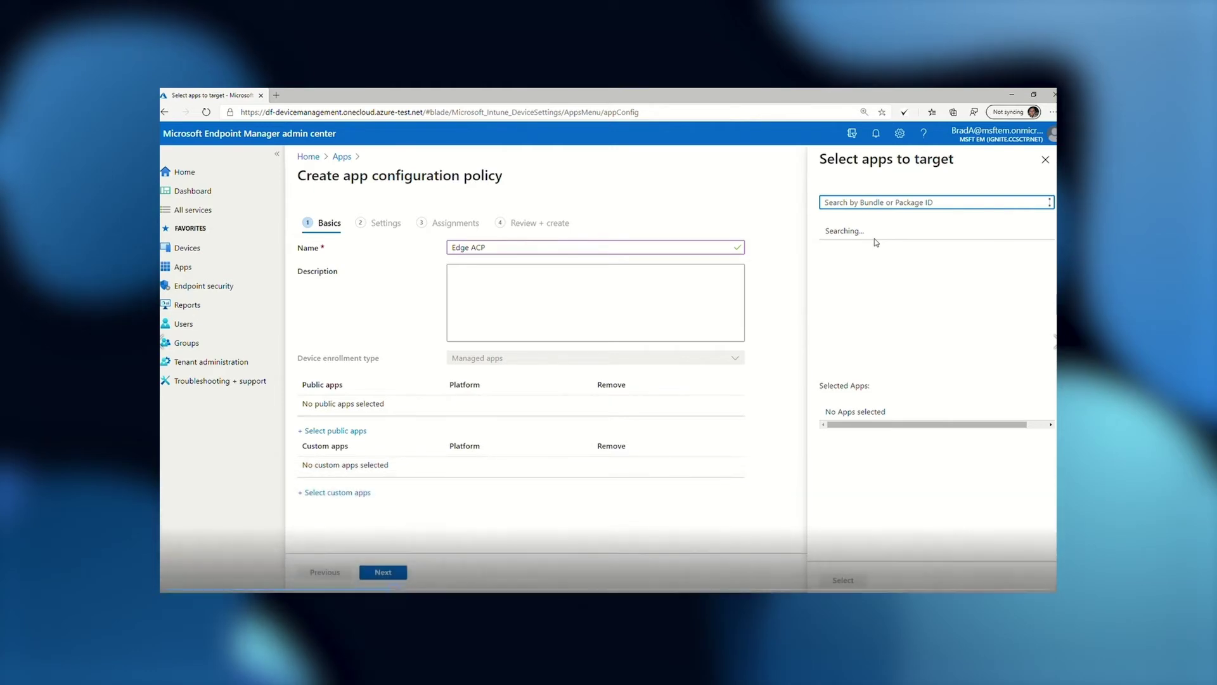
# Target Microsoft Edge (Windows) as the policy's public app and continue to Settings
pyautogui.write('edge')
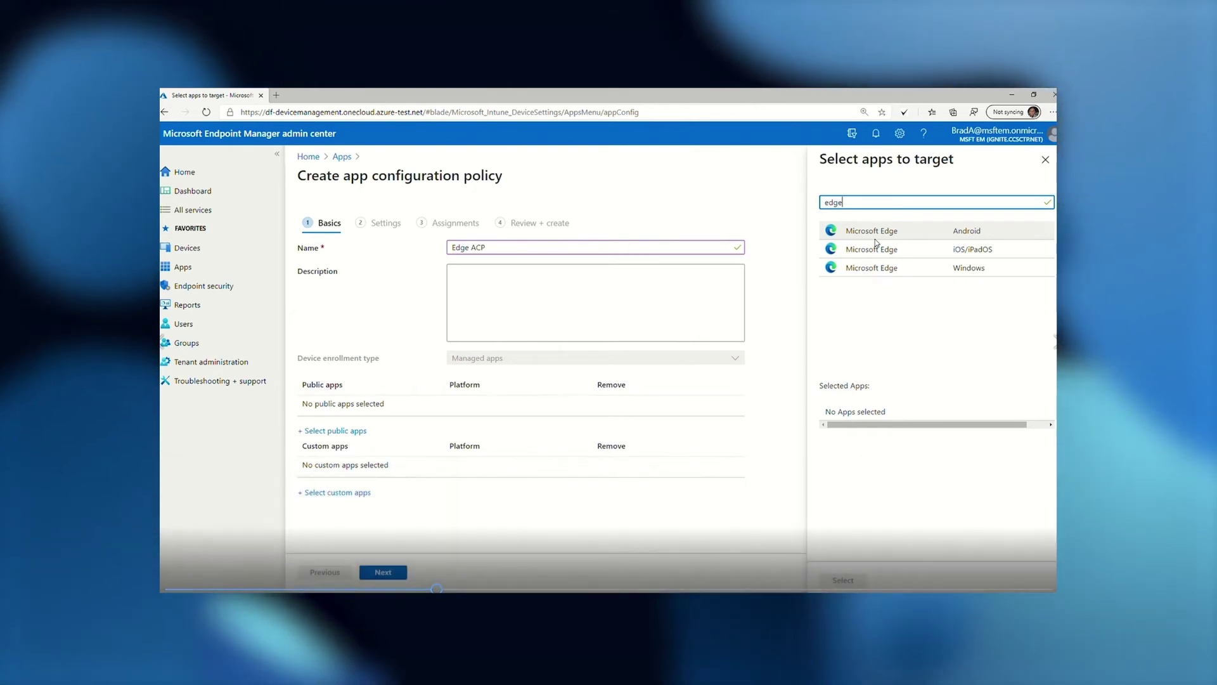
pyautogui.click(890, 270)
pyautogui.click(843, 579)
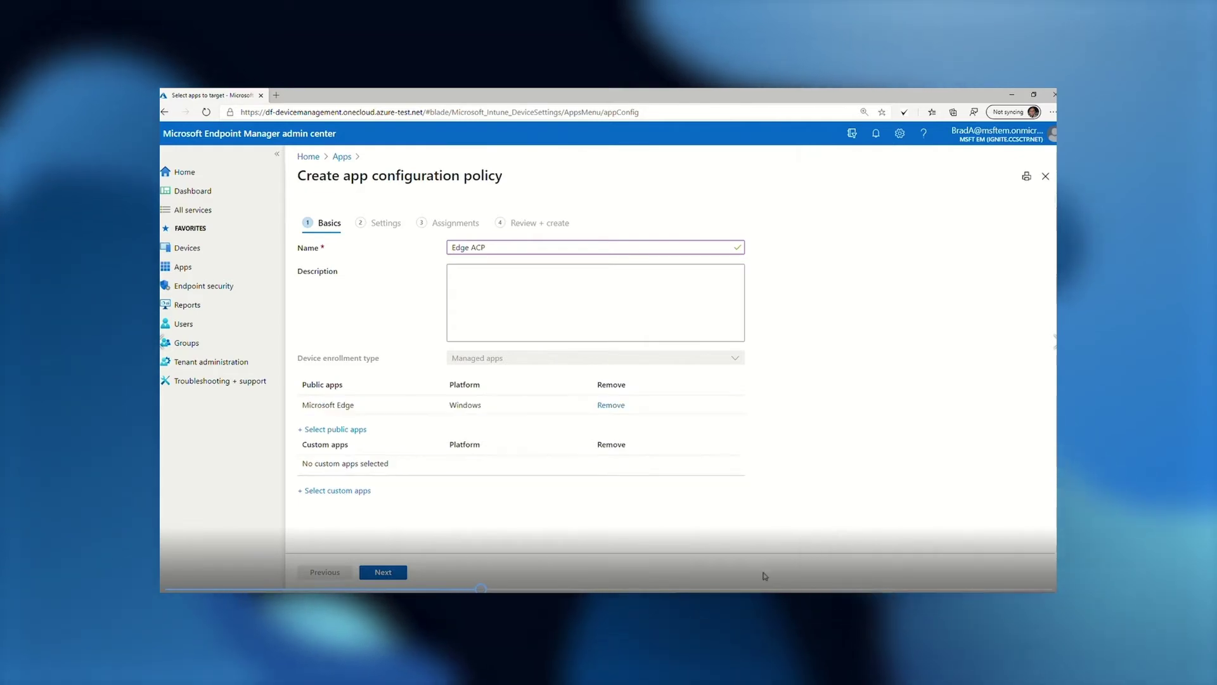
pyautogui.click(383, 572)
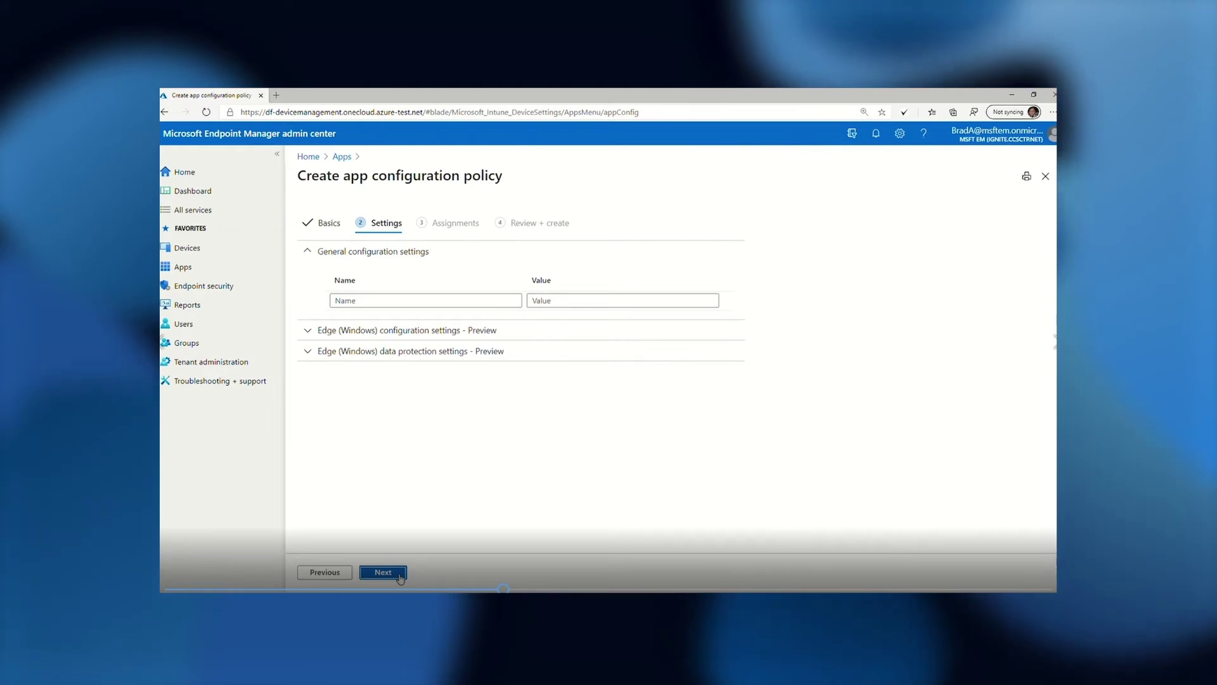
pyautogui.click(412, 329)
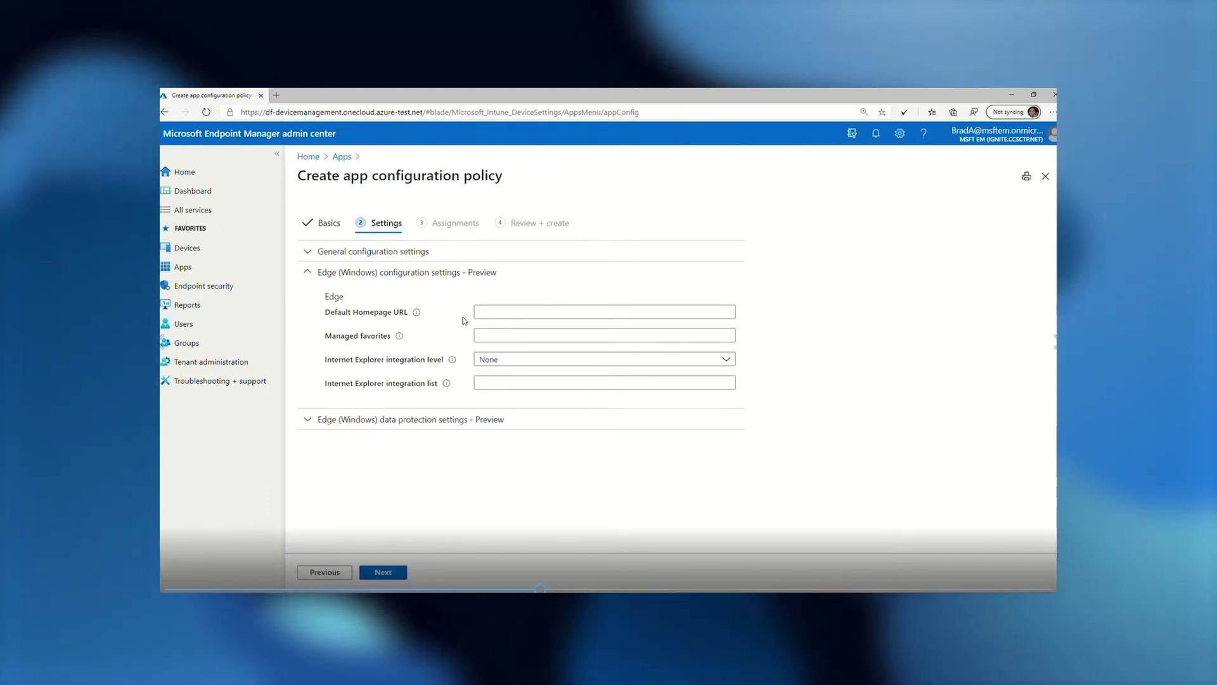
pyautogui.click(480, 317)
pyautogui.write('https://portal.fabrikam.com/customer-visits')
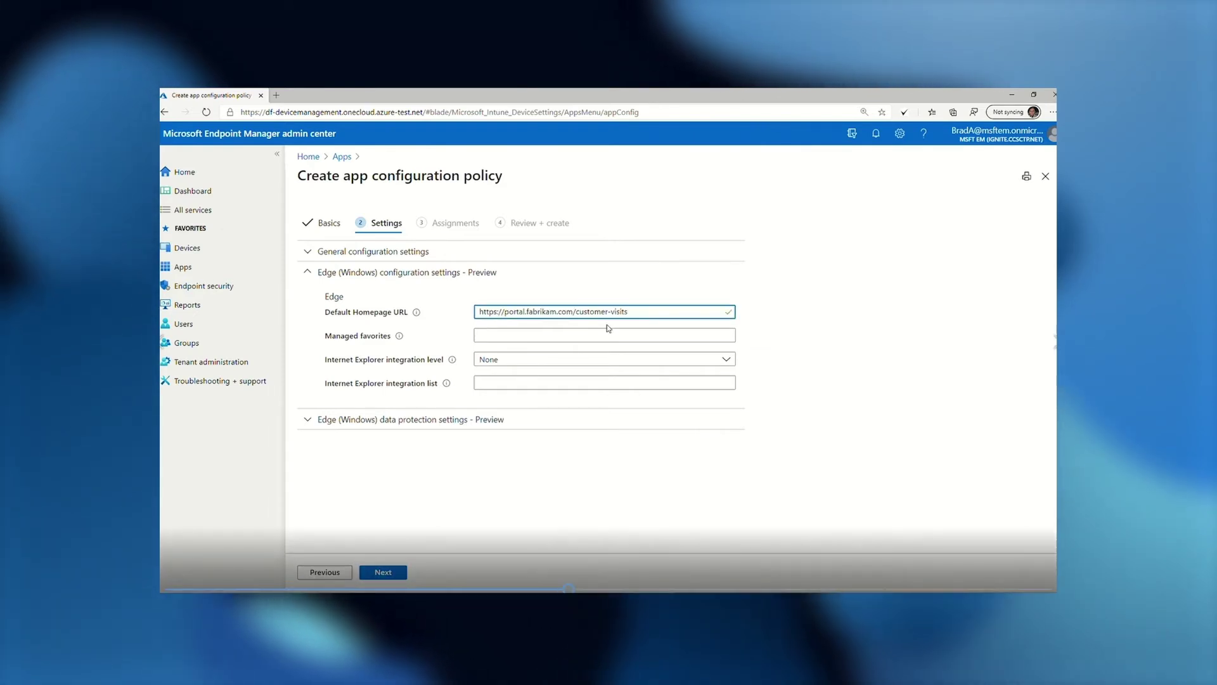
pyautogui.moveTo(640, 315); pyautogui.dragTo(577, 316)
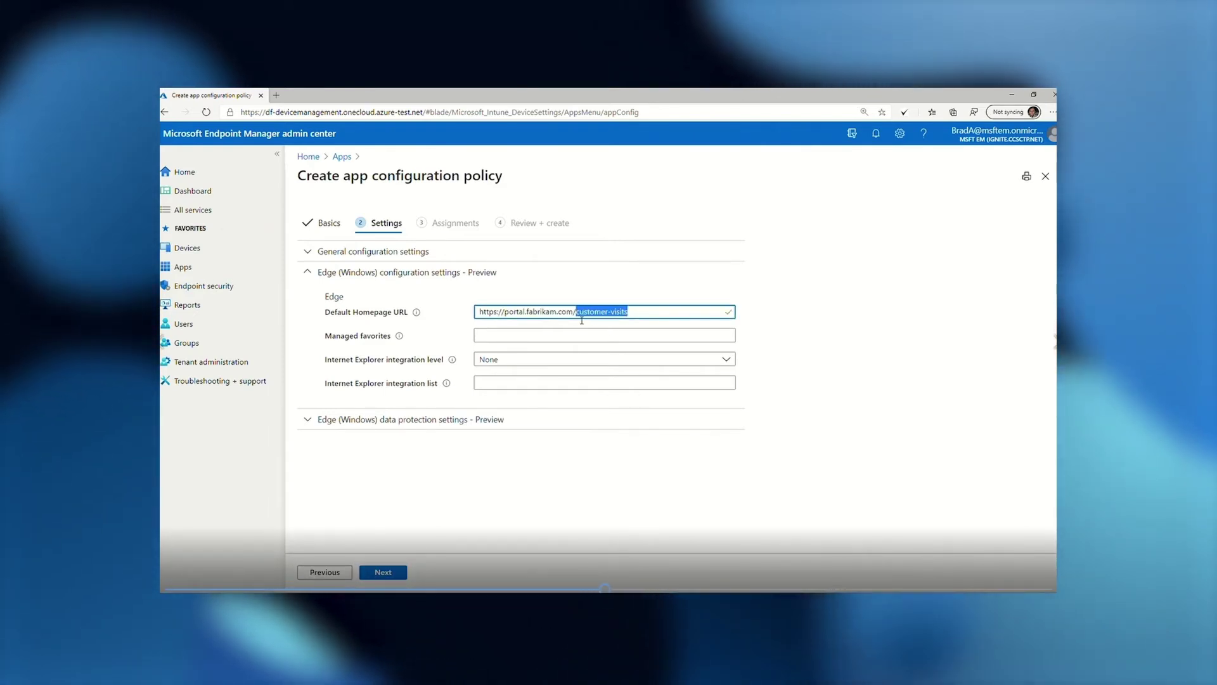
pyautogui.press('BackSpace')
pyautogui.click(580, 339)
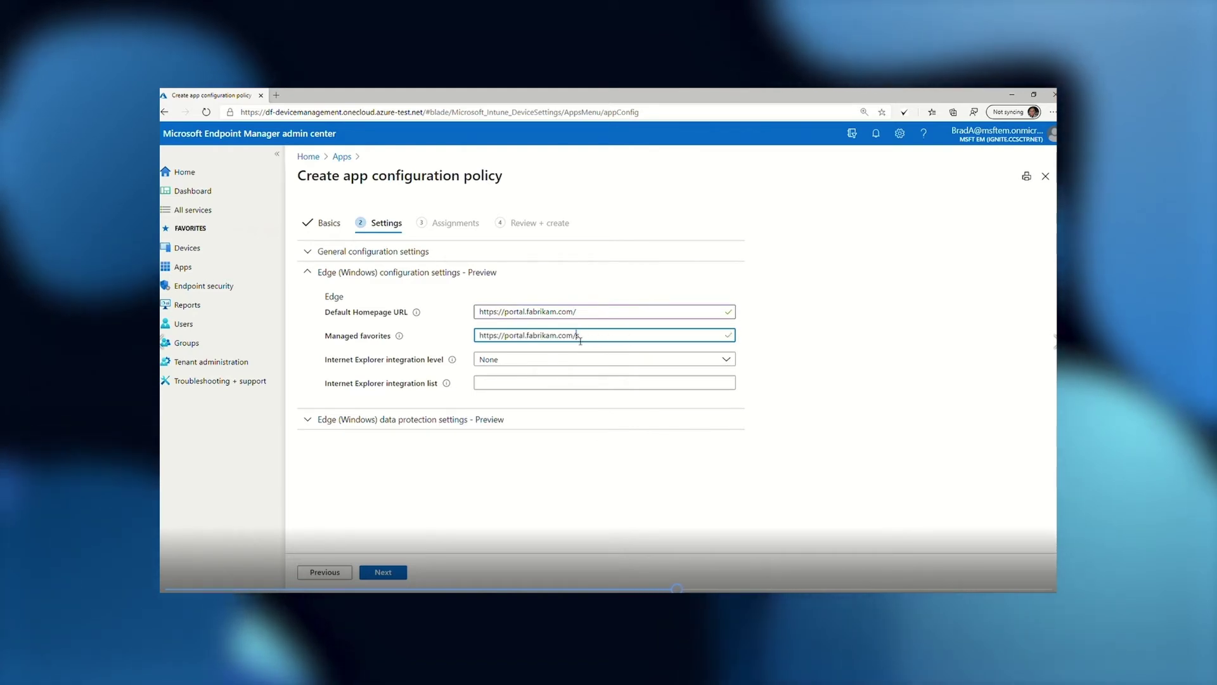
# Set Internet Explorer Mode, list the customer-visits URL for IE, and continue to Assignments
pyautogui.click(579, 365)
pyautogui.click(571, 396)
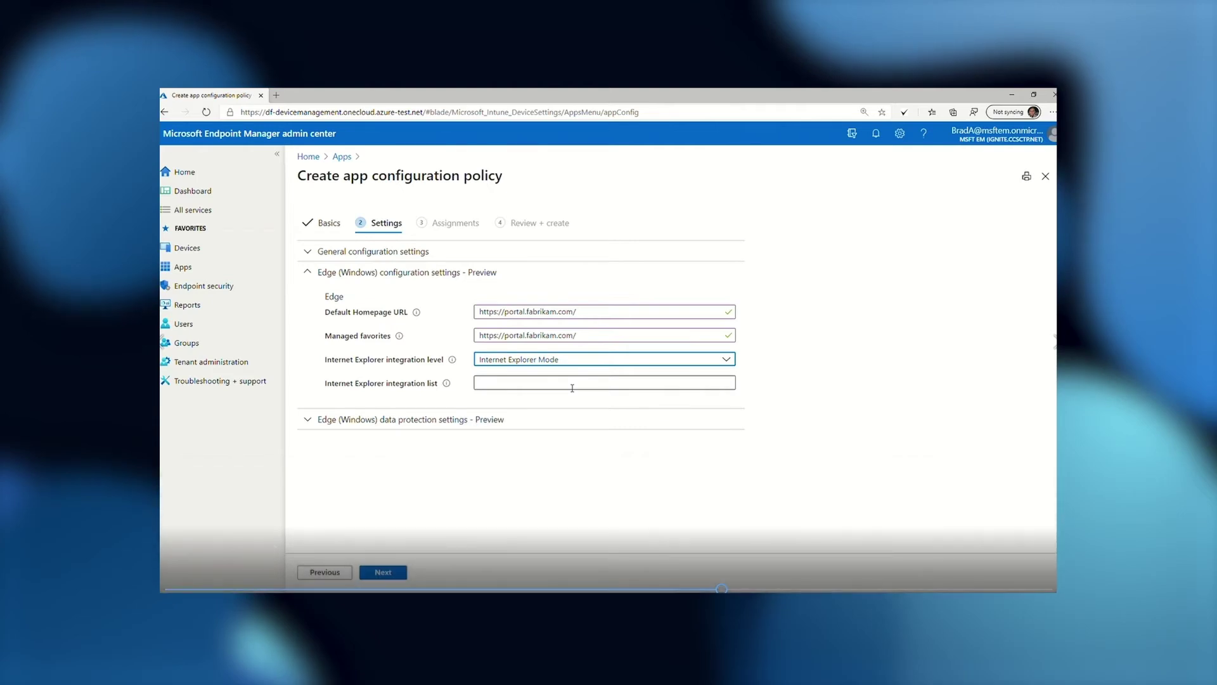
pyautogui.click(571, 383)
pyautogui.write('https://portal.fabrikam.com/customer-visits')
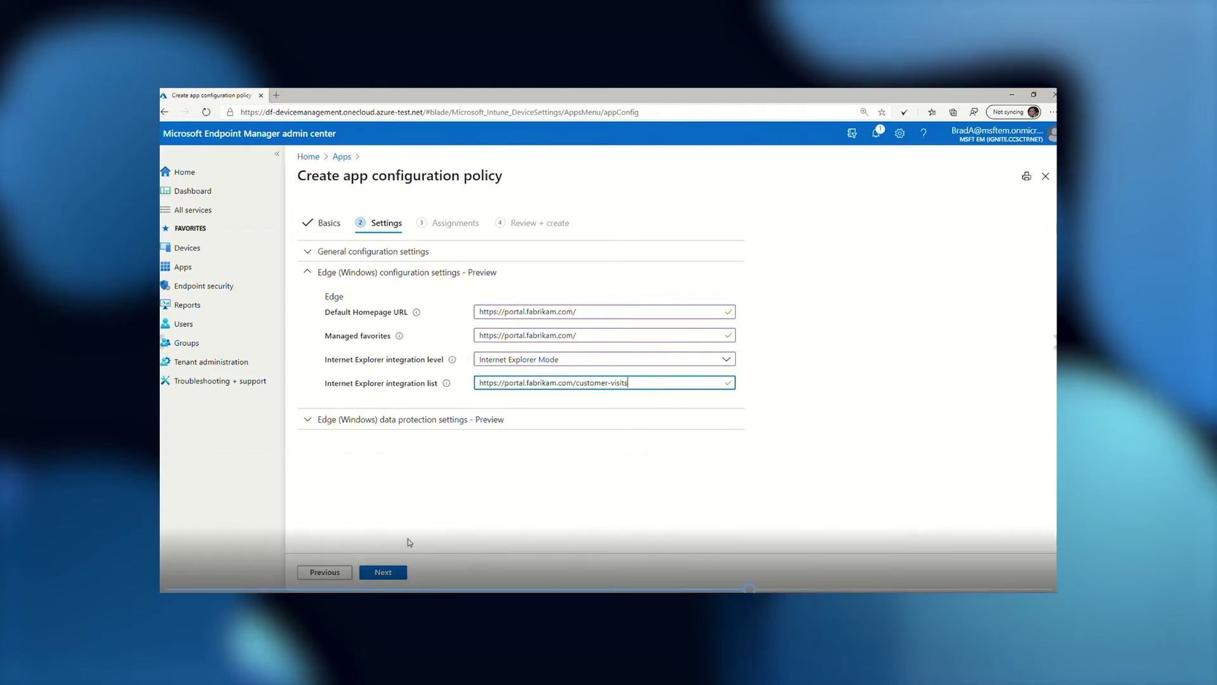
pyautogui.click(403, 572)
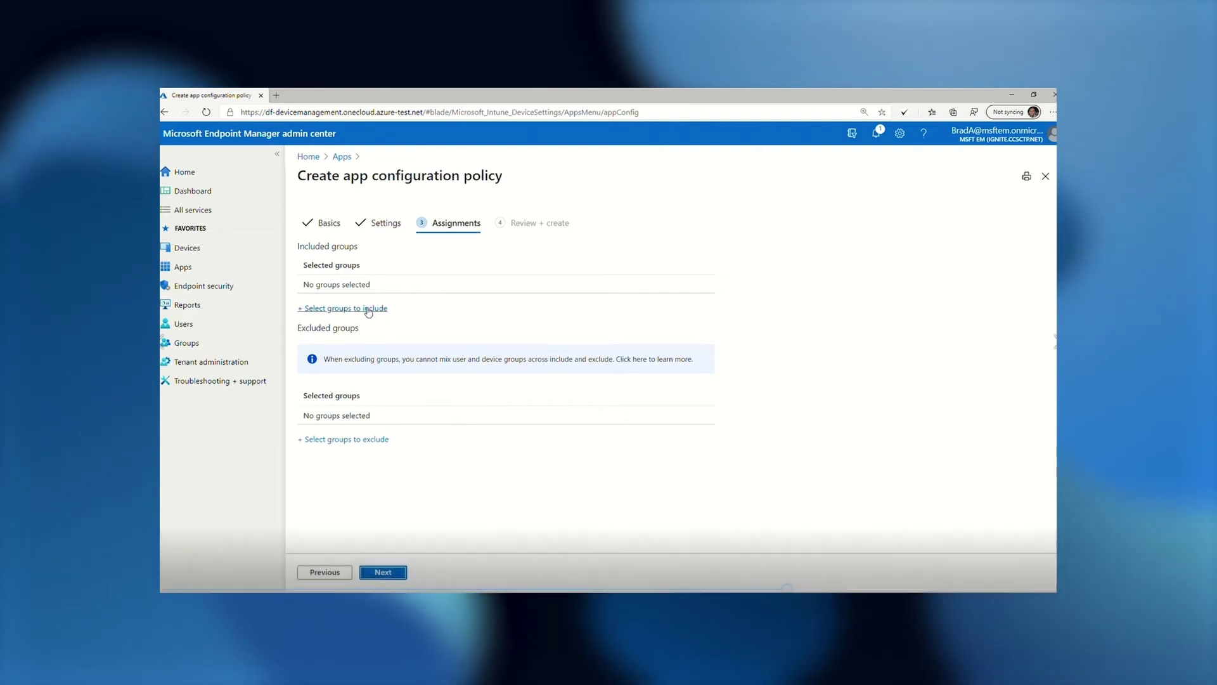
# Include the winEdgeUsers group in the assignment and proceed to Review + create
pyautogui.click(368, 312)
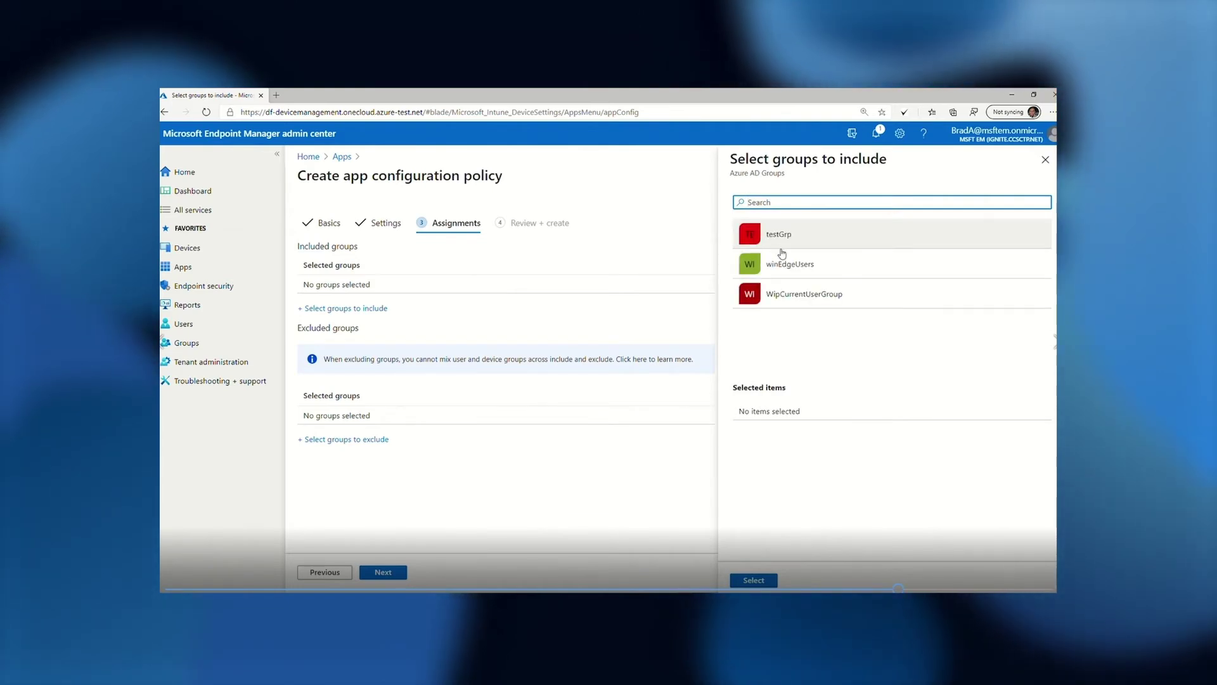
pyautogui.click(754, 263)
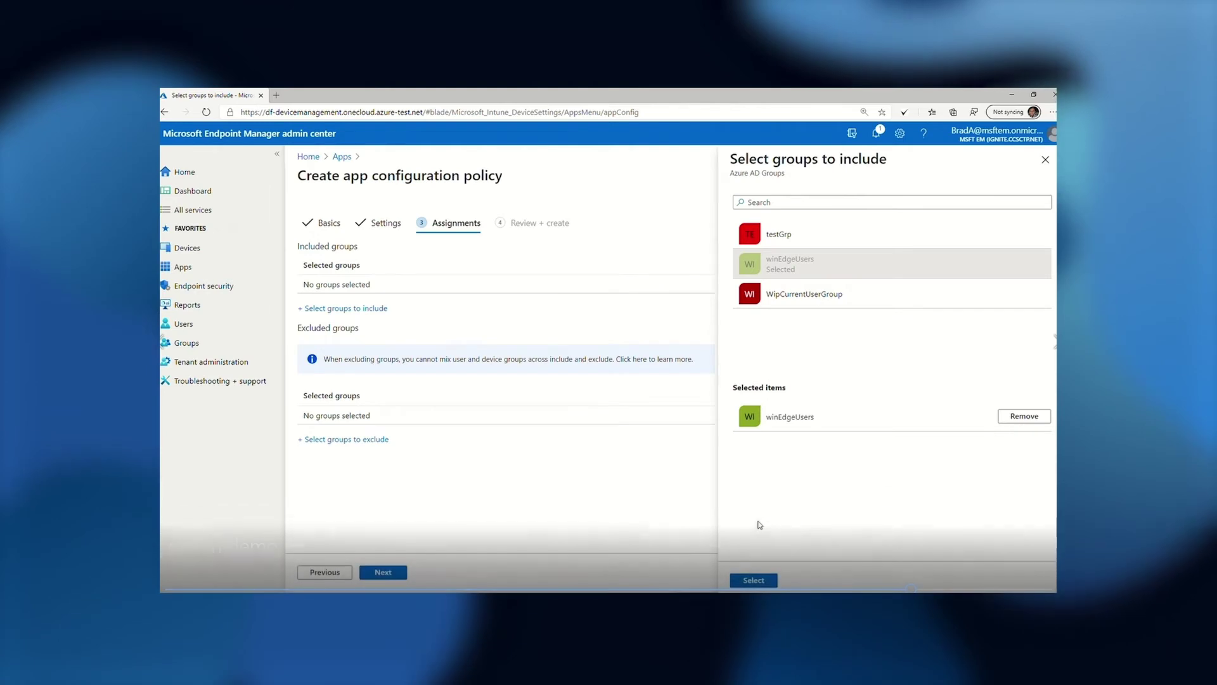
pyautogui.click(758, 580)
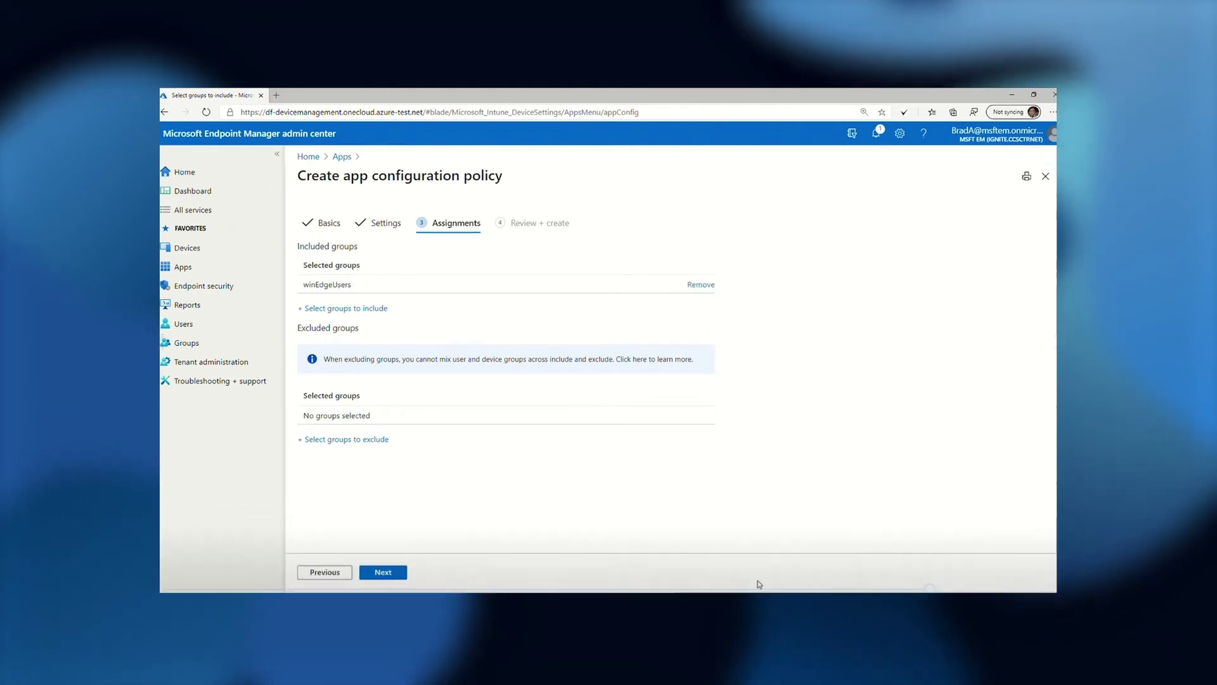
pyautogui.click(392, 575)
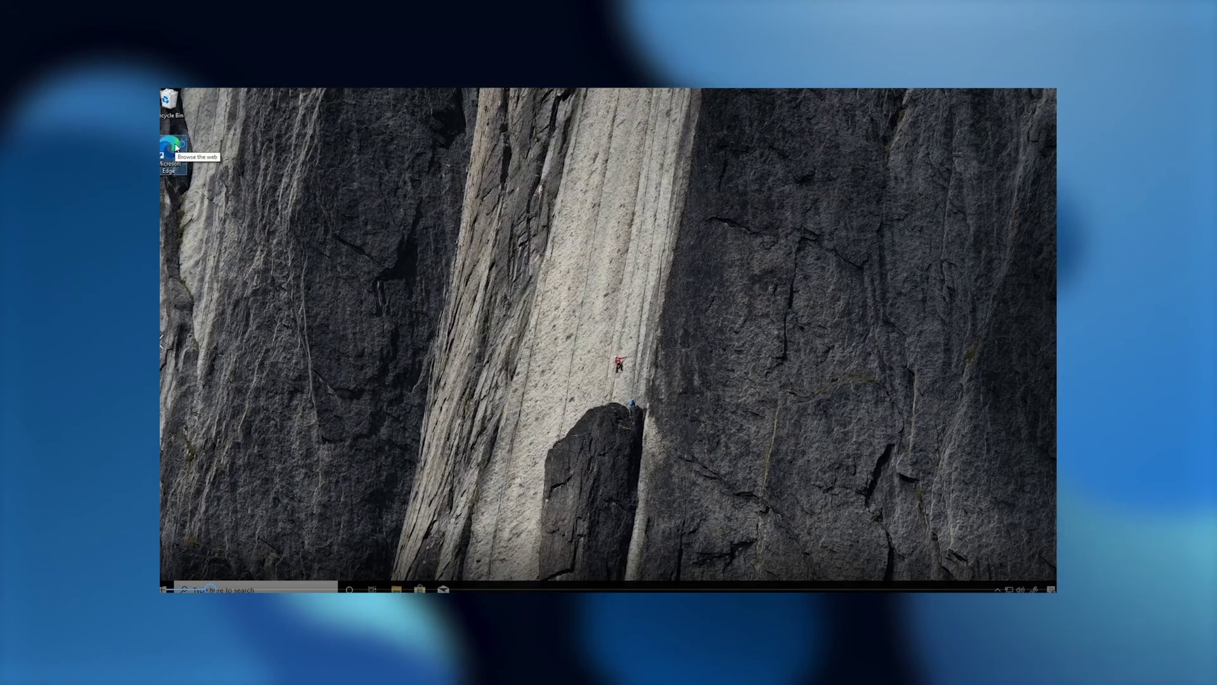
# Launch Edge on the test machine and go to the Outlook sign-in page
pyautogui.doubleClick(175, 148)
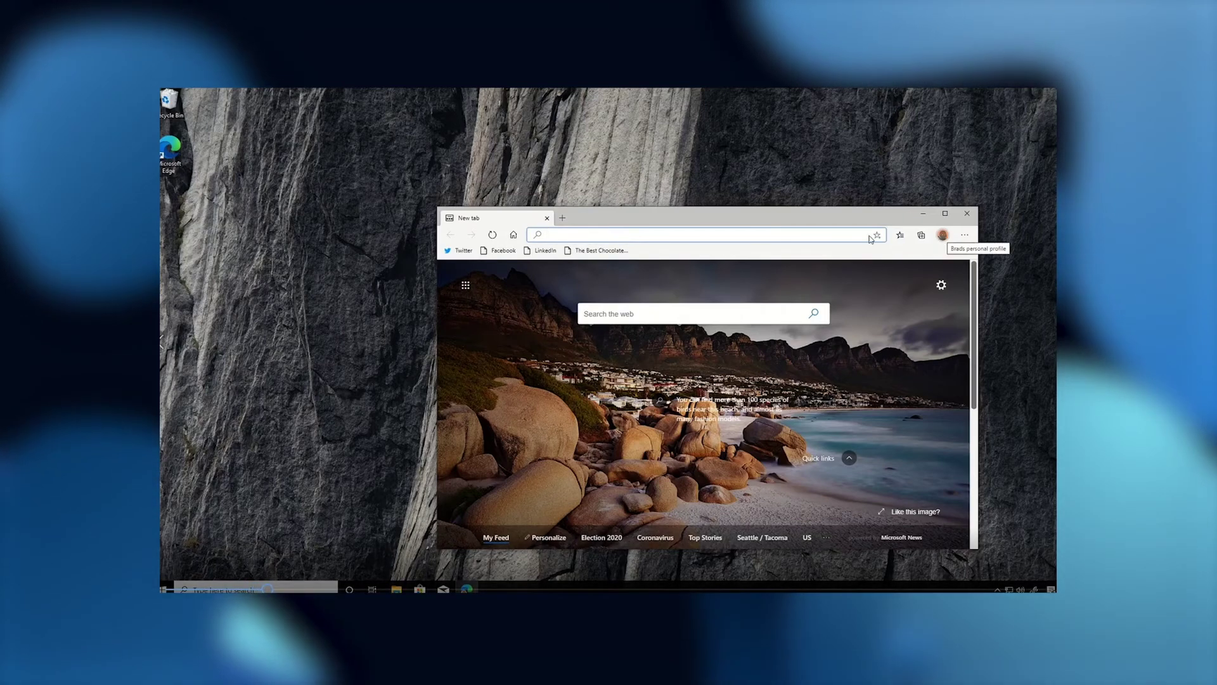
pyautogui.write('outlook.office365.com')
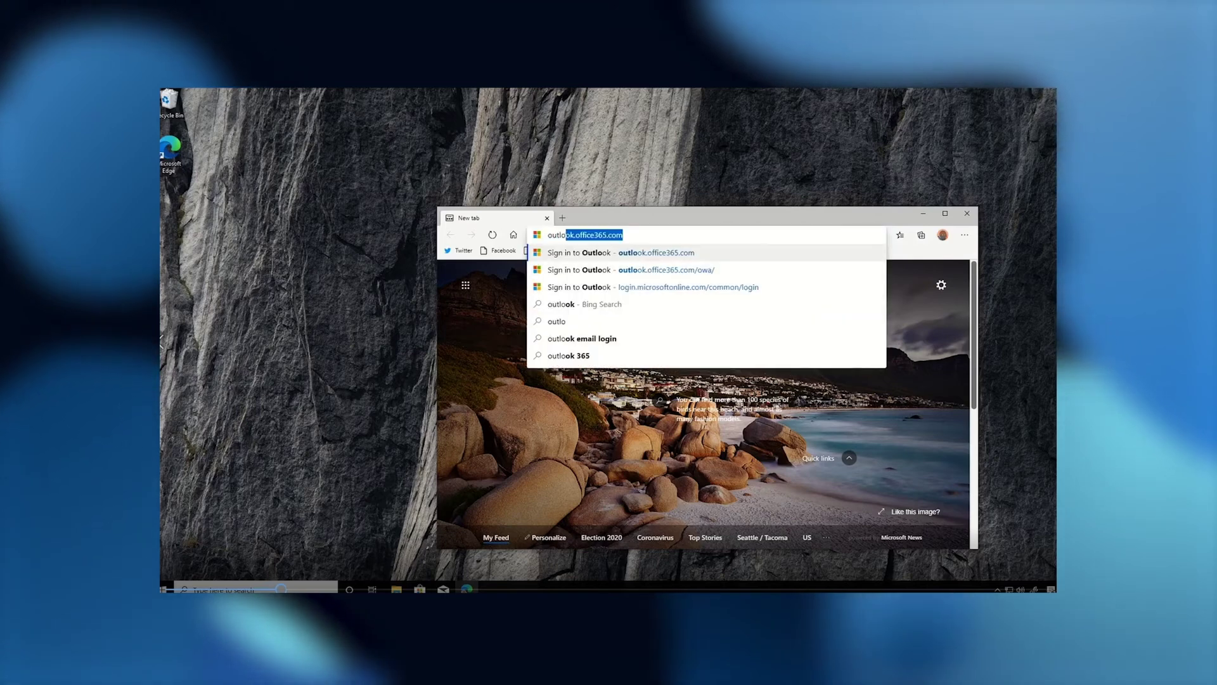
pyautogui.press('Return')
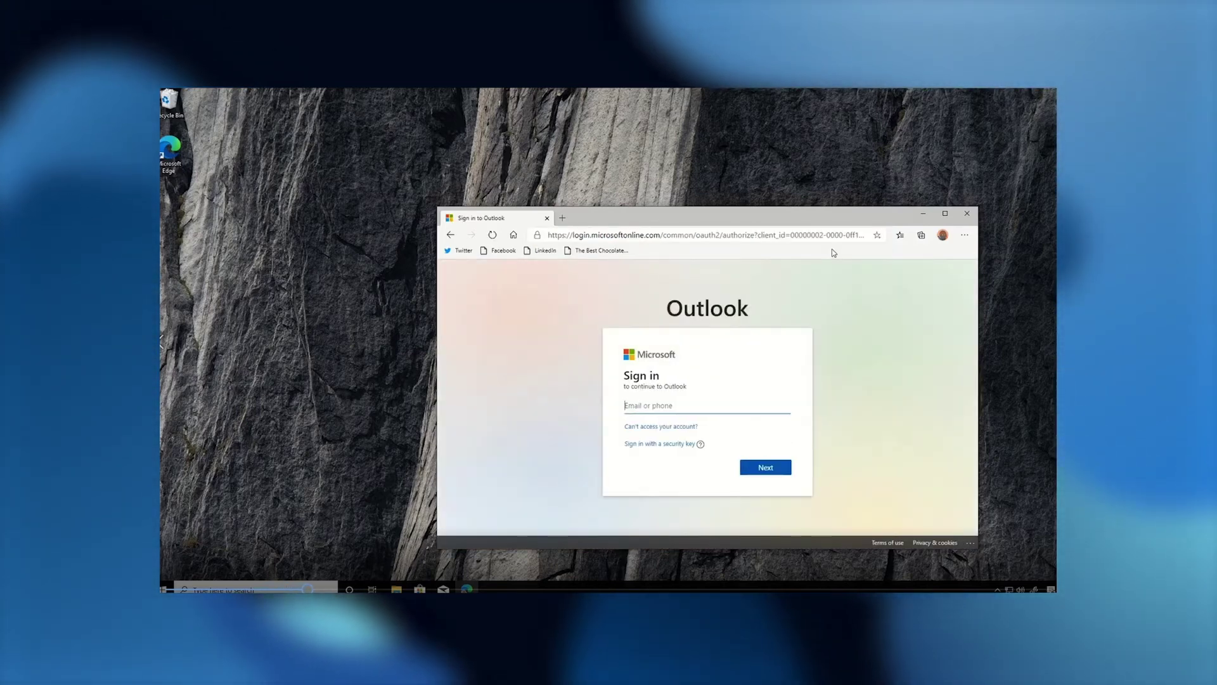
# Enter the account e-mail and password to sign in with the personal profile
pyautogui.press('Return')
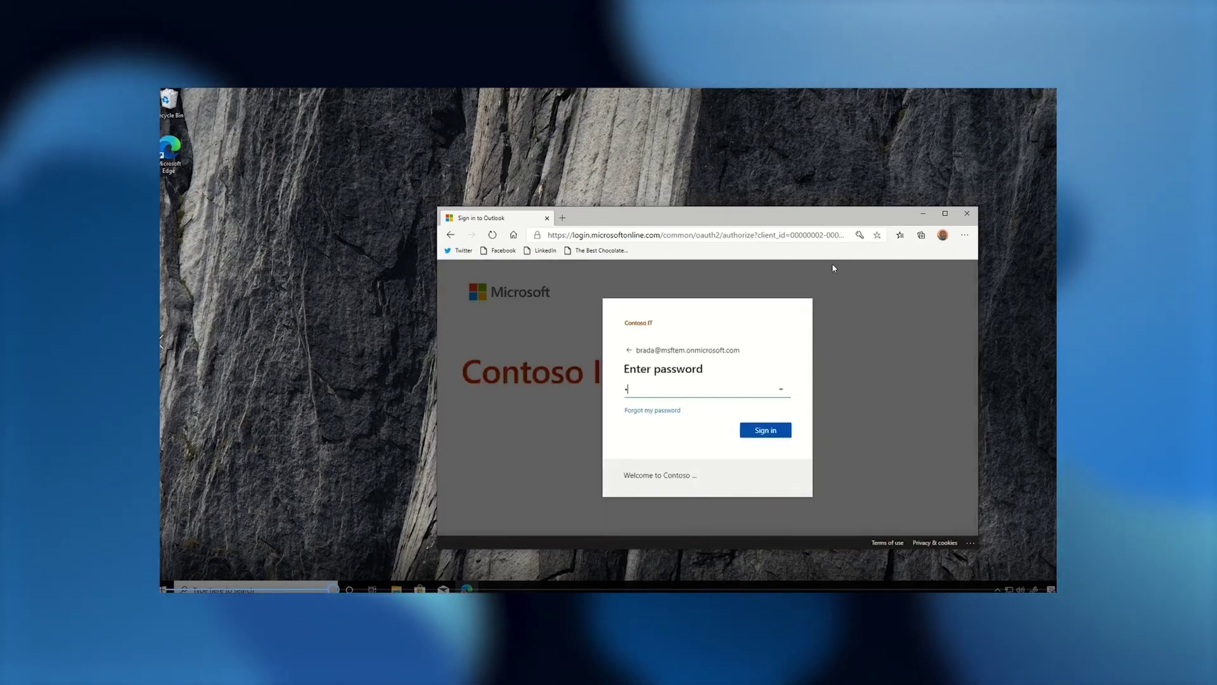
pyautogui.write('•••••••••••••••')
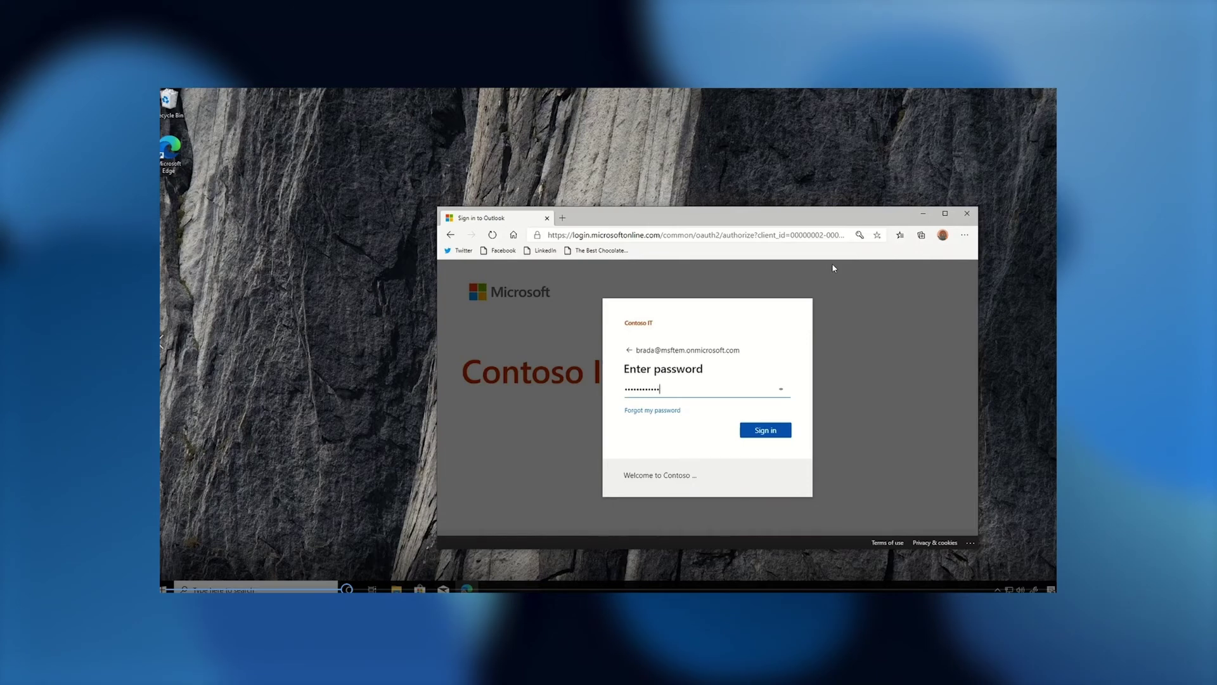
pyautogui.press('Return')
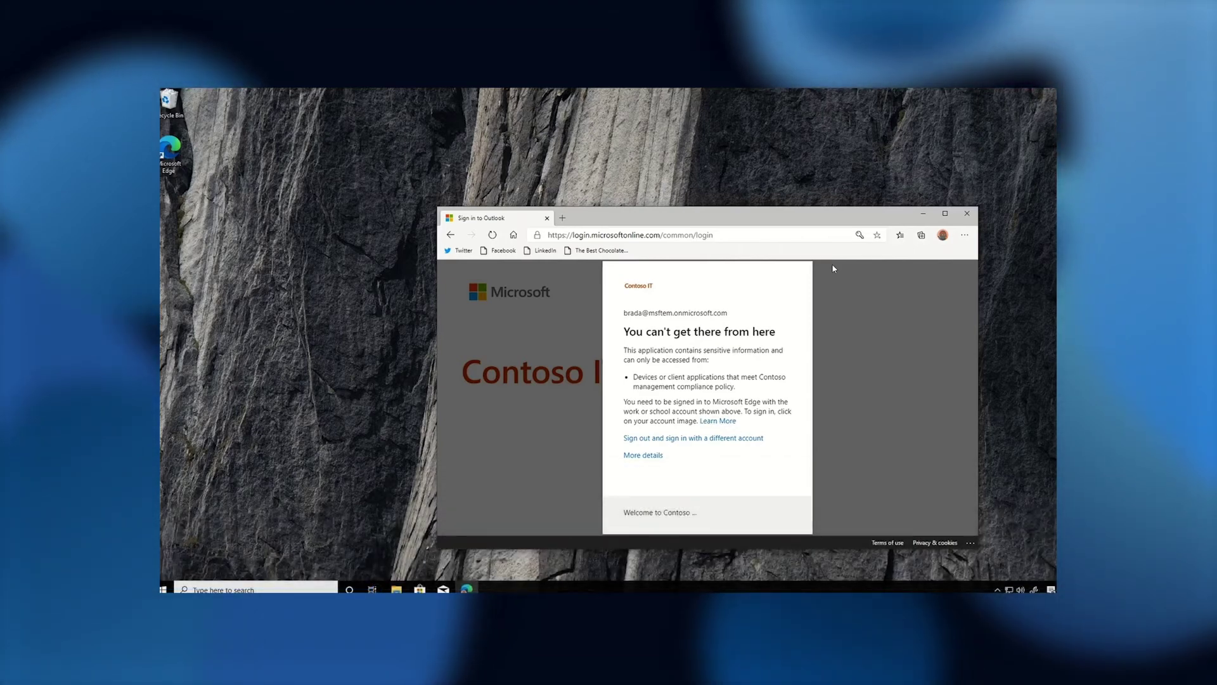
# Switch to Profile 1, sign in with the work account declining sync, and enter outlook.office365.com
pyautogui.click(943, 235)
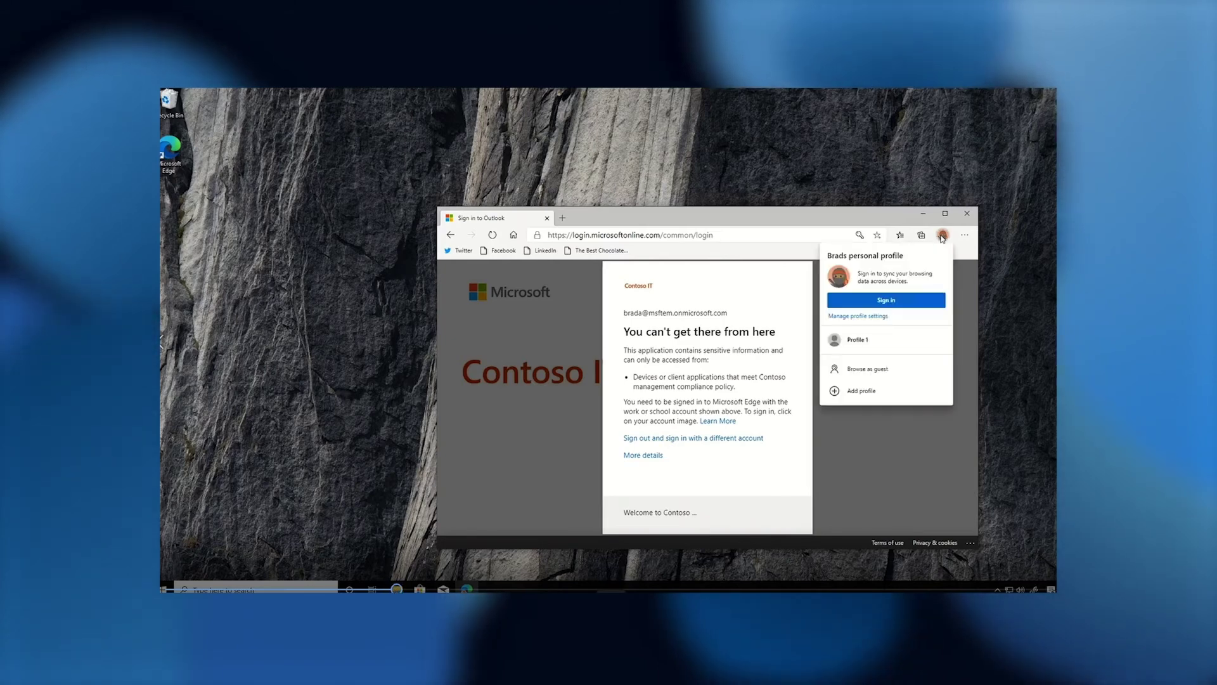
pyautogui.click(872, 341)
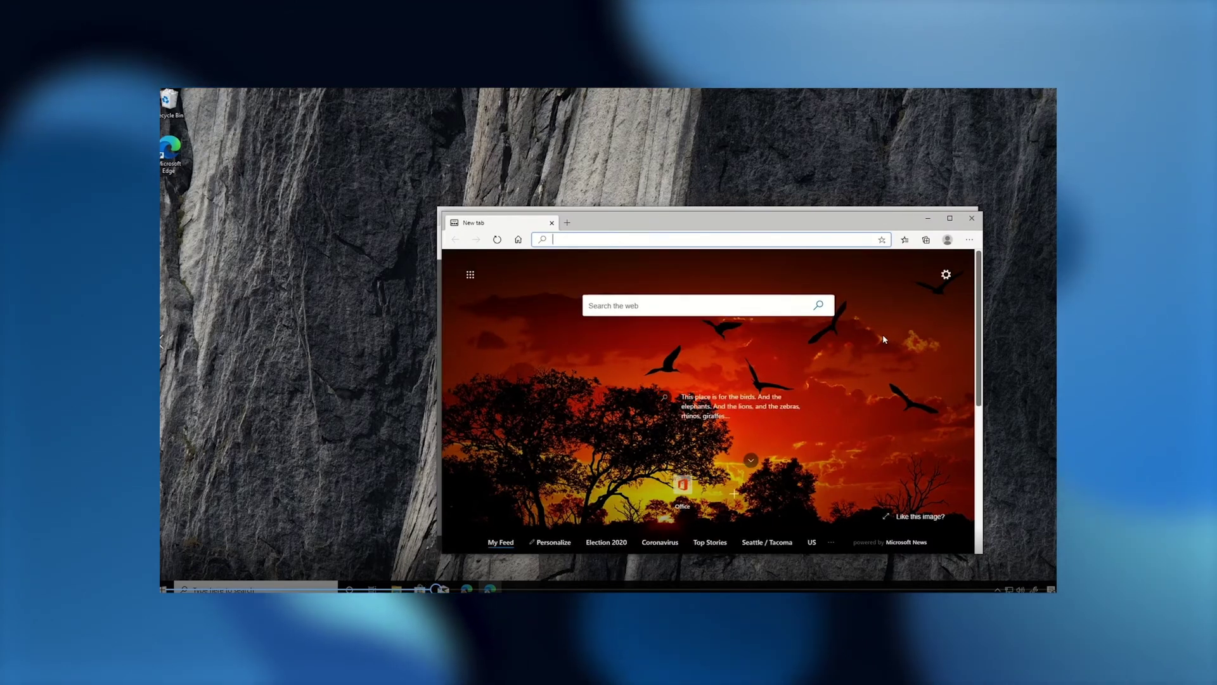
pyautogui.click(947, 239)
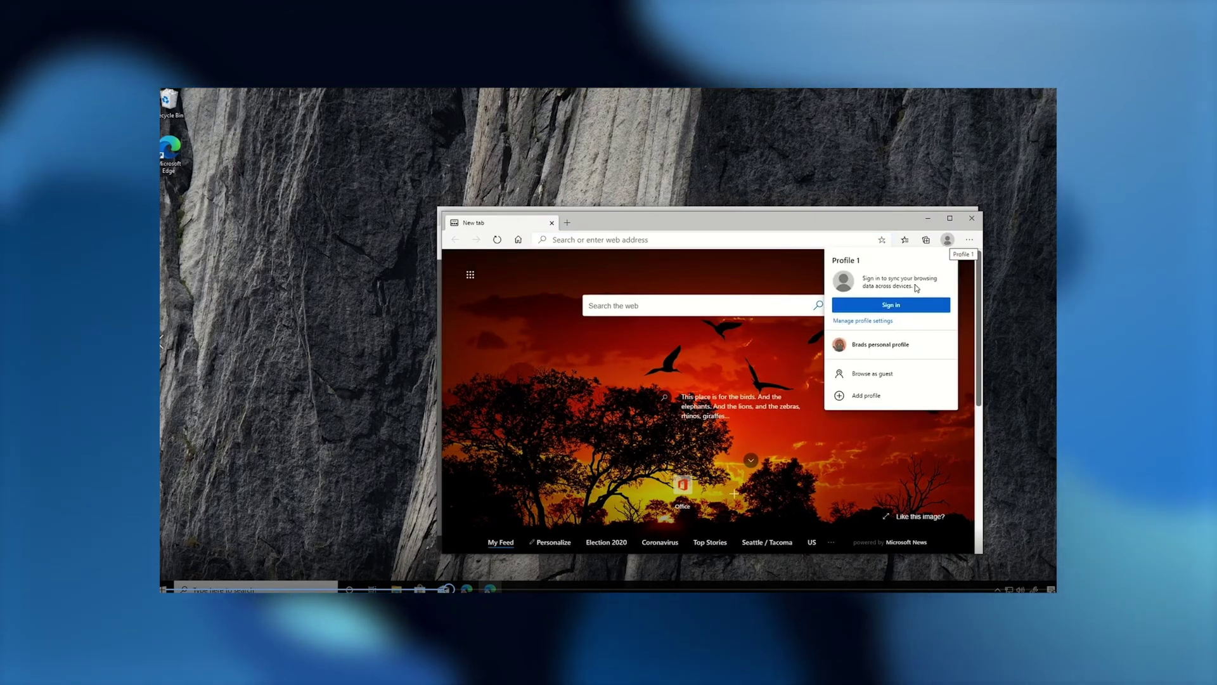
pyautogui.click(900, 305)
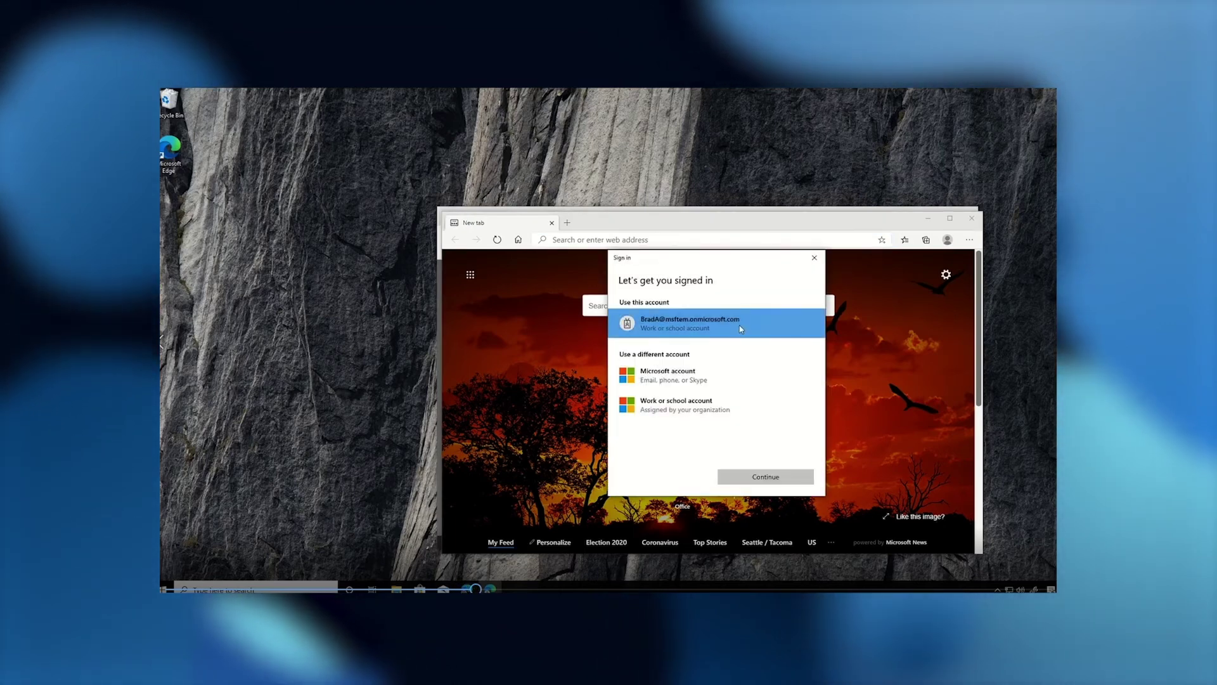
pyautogui.click(729, 480)
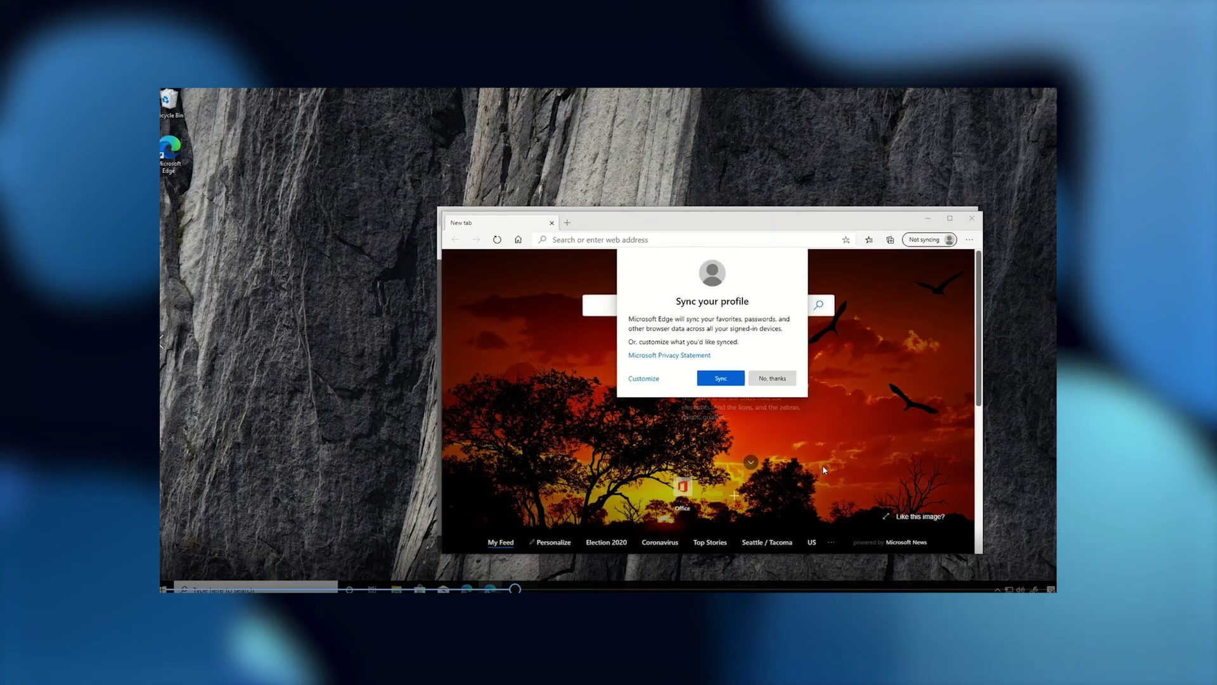
pyautogui.click(771, 378)
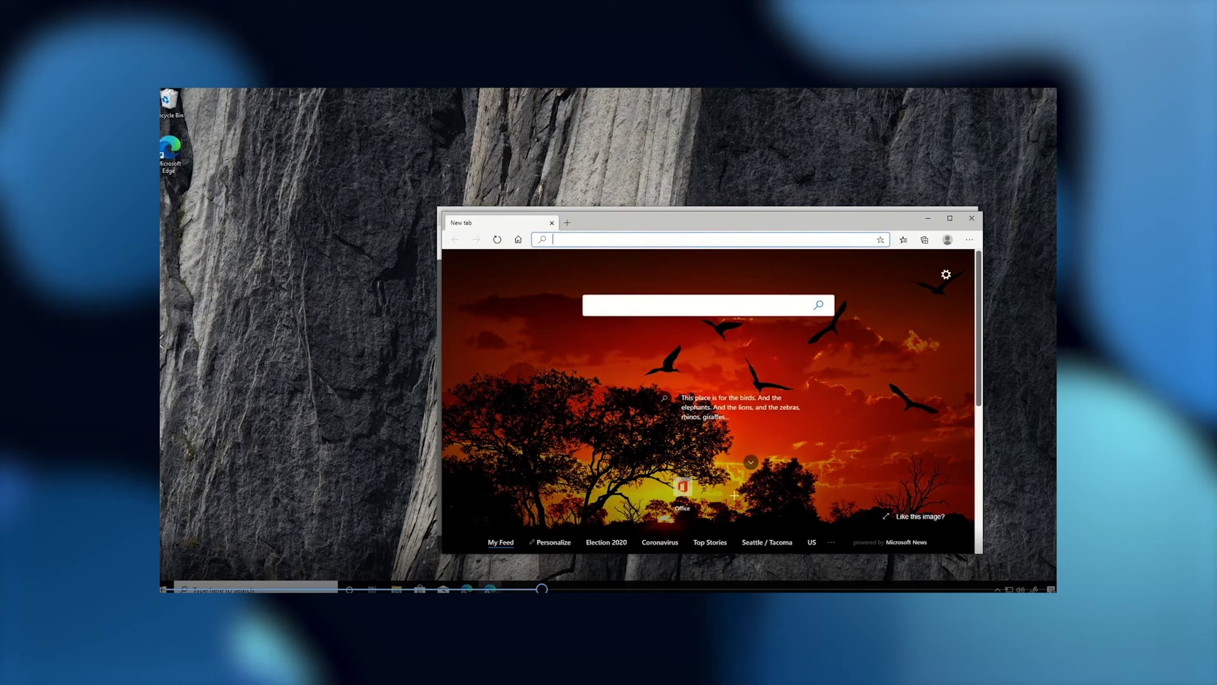
pyautogui.write('outlook.')
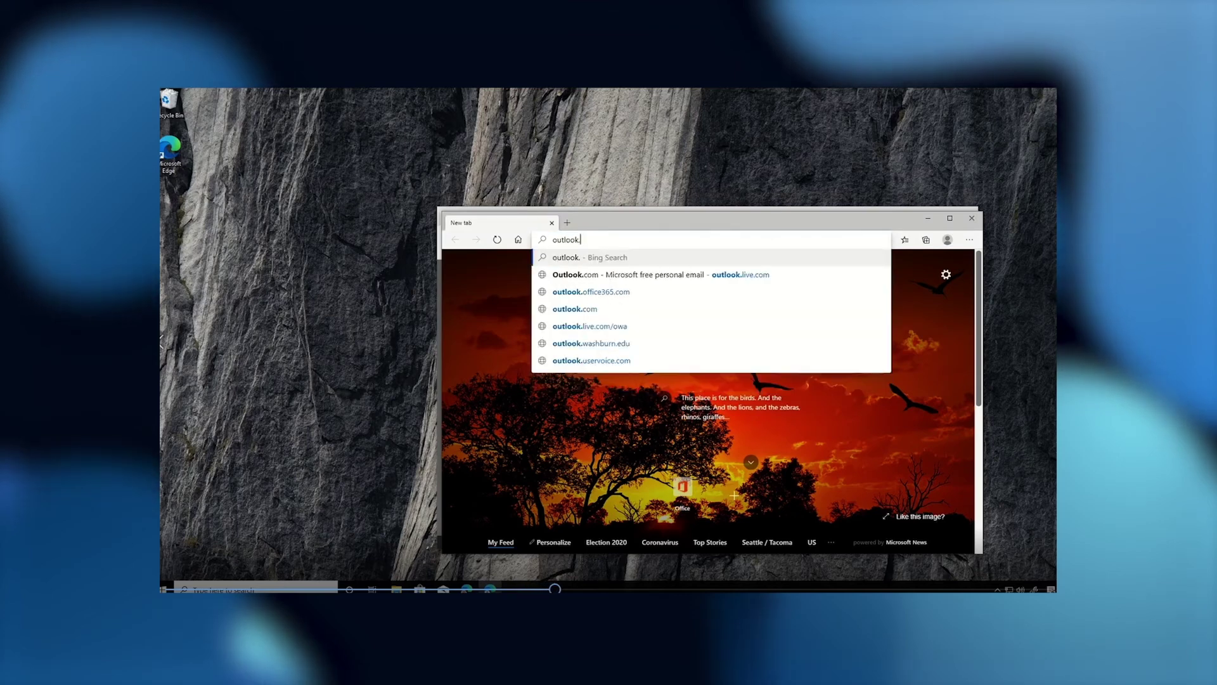
pyautogui.write('office3')
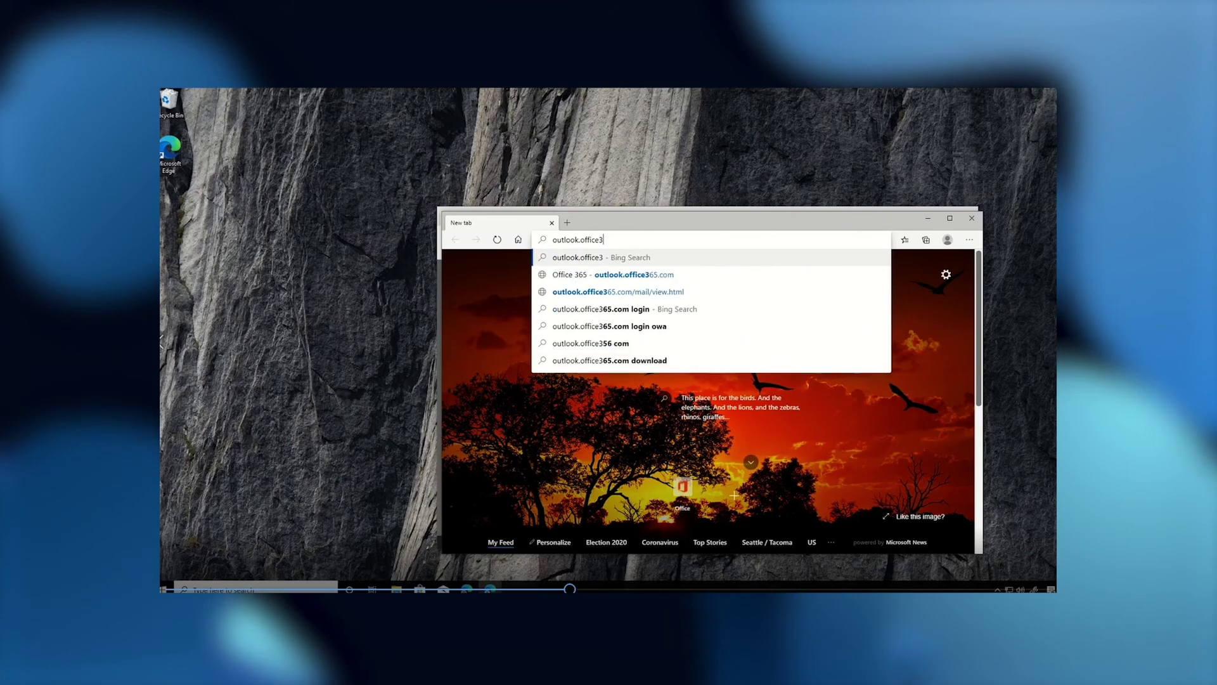
pyautogui.write('65.com')
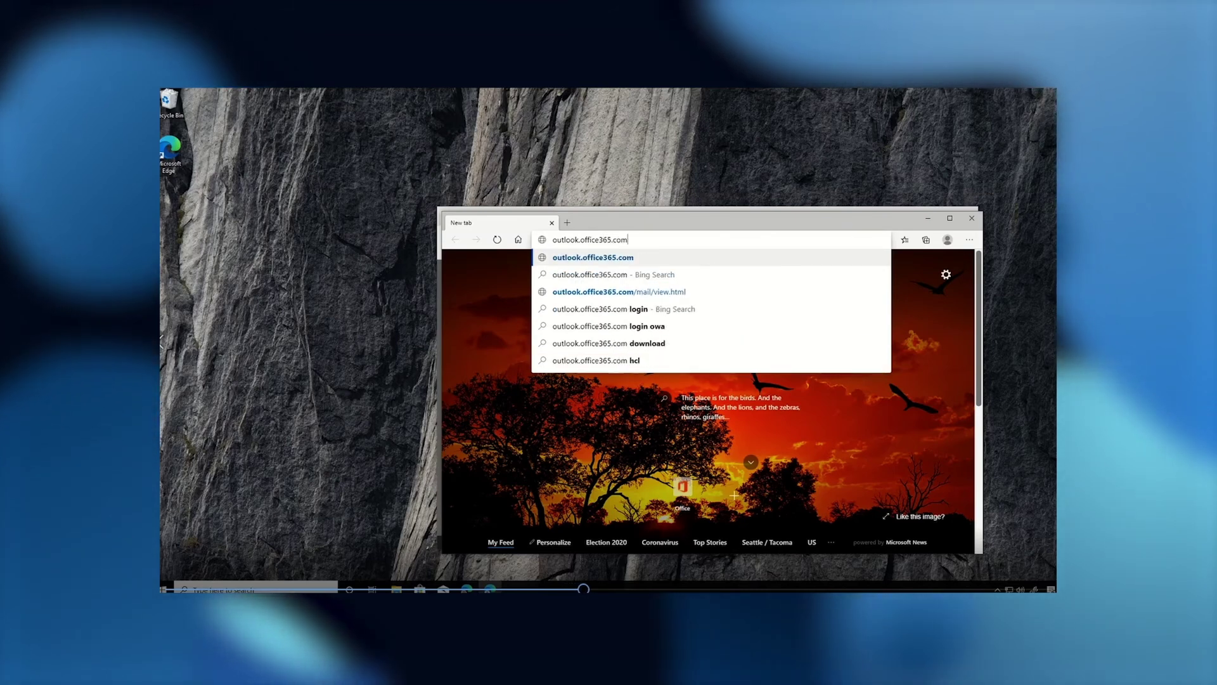
# Load the Outlook inbox in the work profile, move the window left, and add a tab
pyautogui.press('Return')
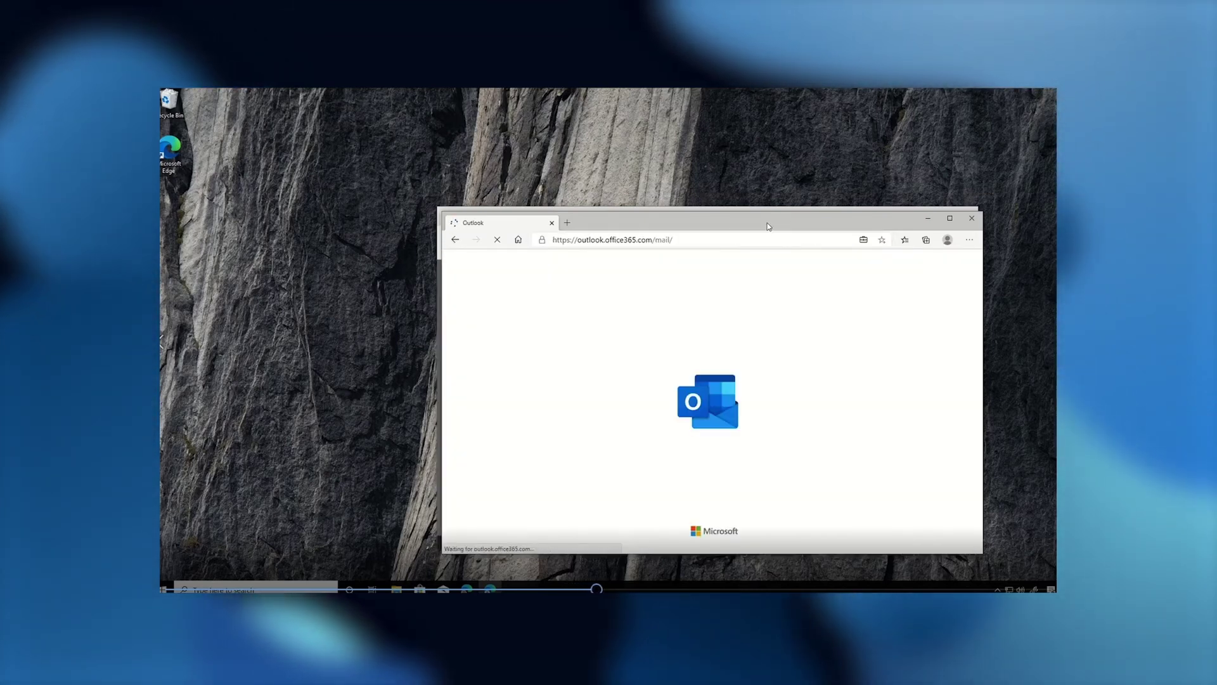
pyautogui.moveTo(742, 227); pyautogui.dragTo(560, 246)
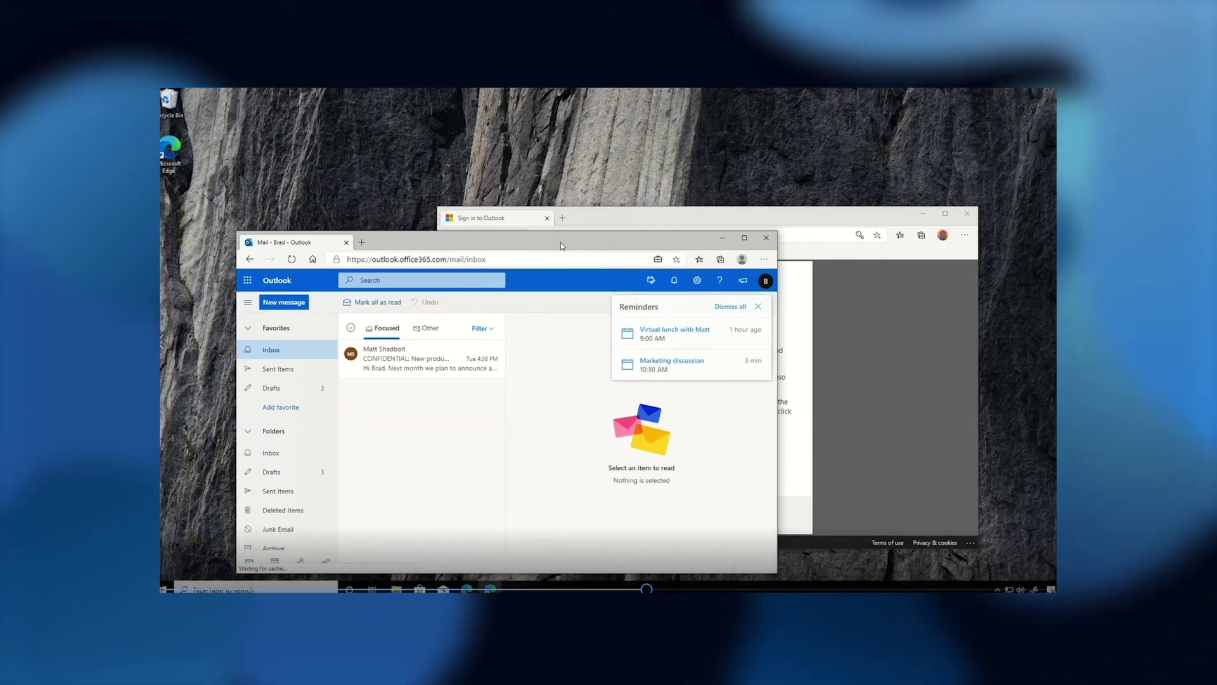
pyautogui.click(361, 243)
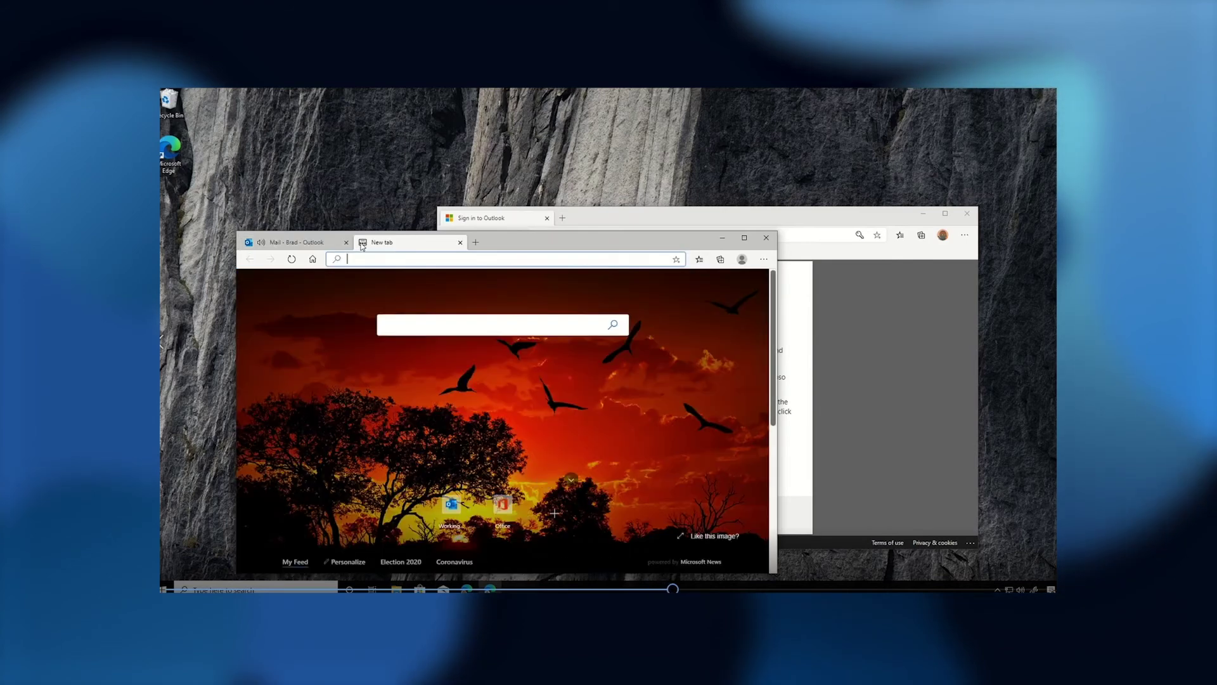
# Load the Fabrikam portal homepage, then open the Fabrikam Customer Visits managed favorite
pyautogui.click(313, 259)
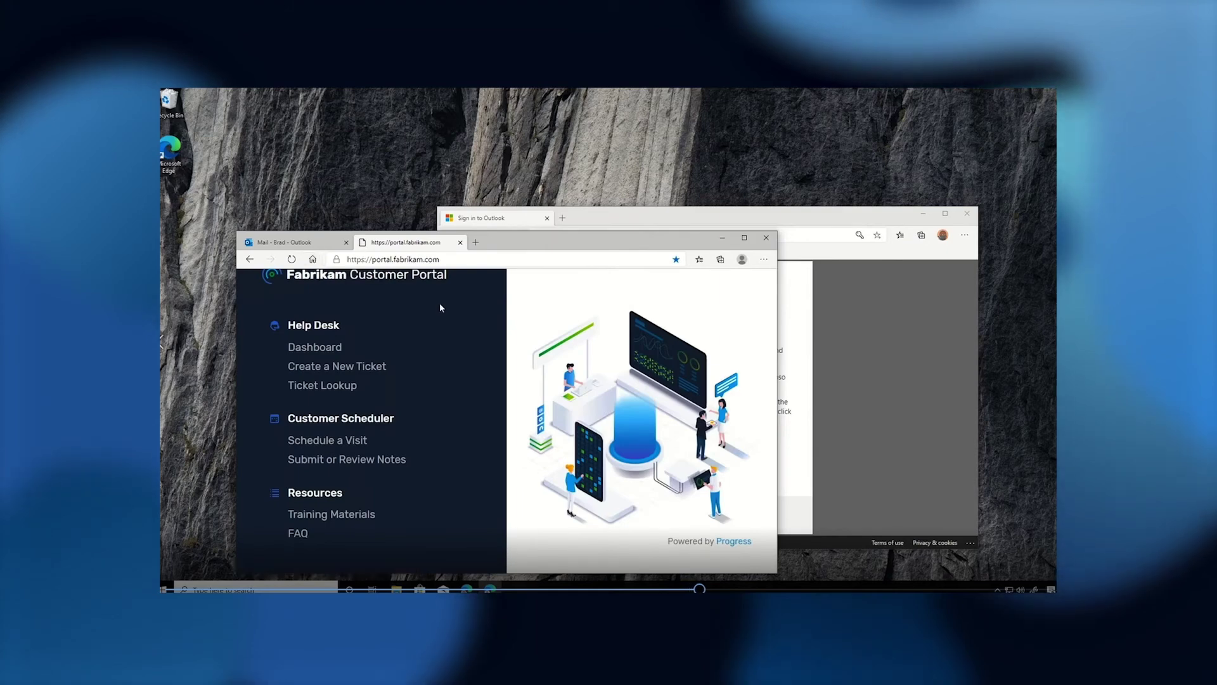
pyautogui.click(699, 260)
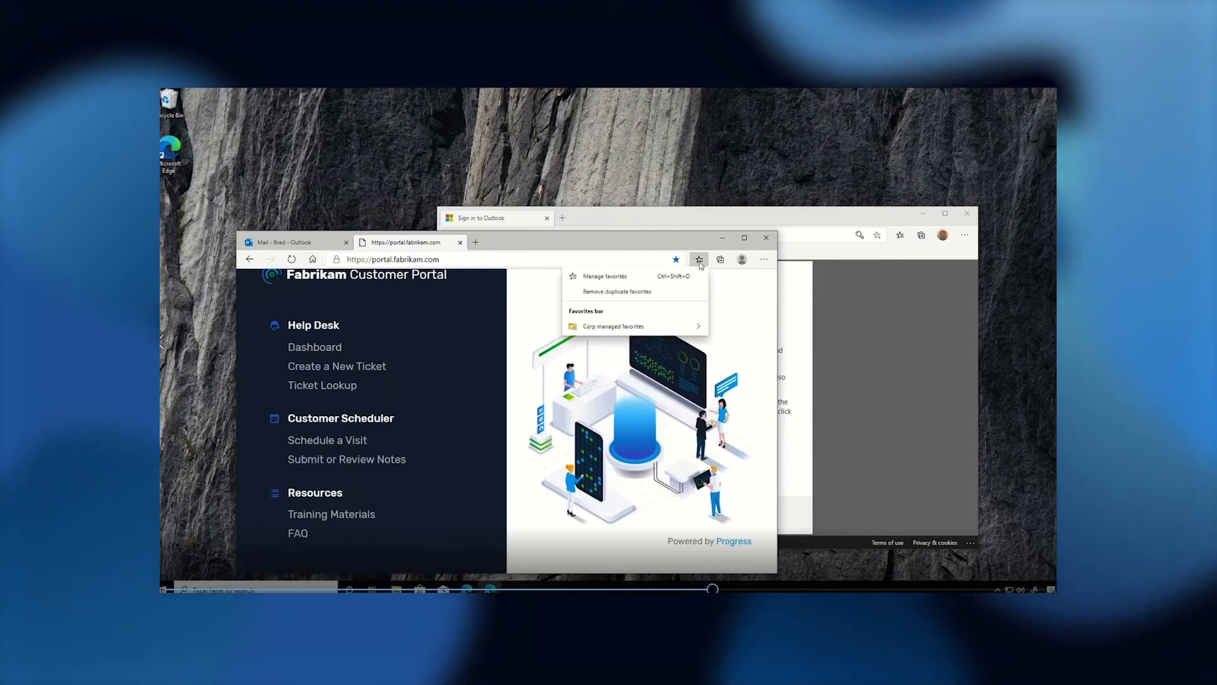
pyautogui.moveTo(680, 327)
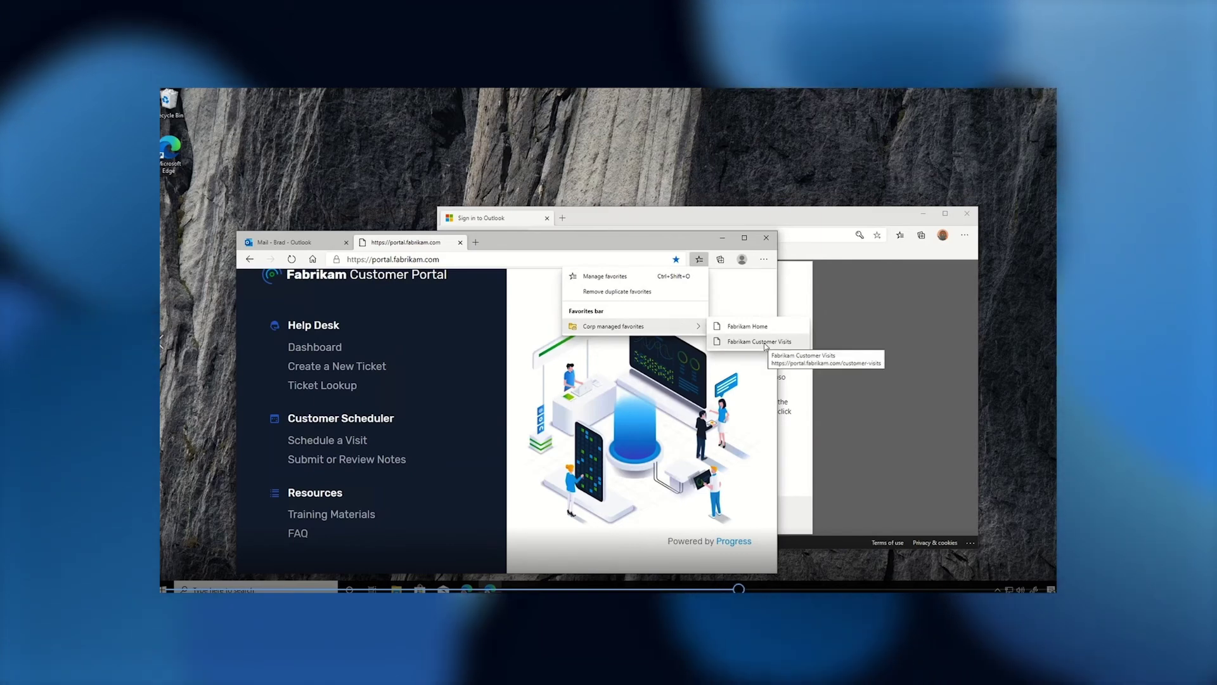
pyautogui.click(764, 342)
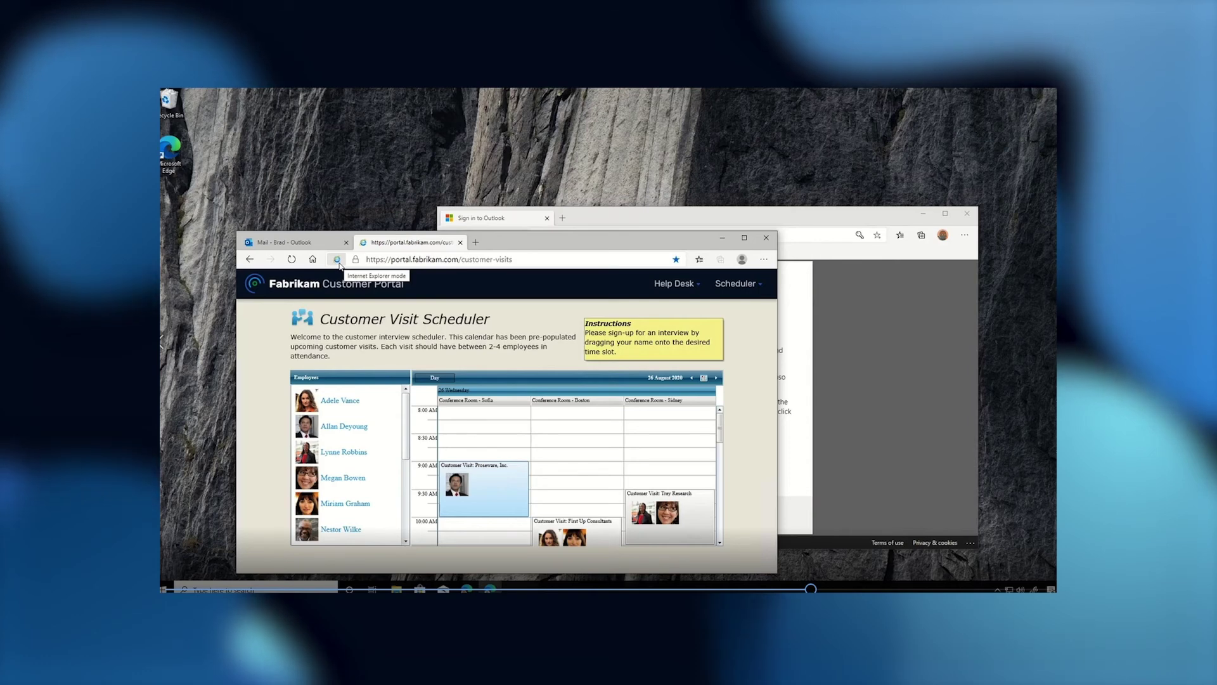
# Copy 'Widget 2.0 expected Fall 2020' from the CONFIDENTIAL email, then bring the personal window forward
pyautogui.click(312, 246)
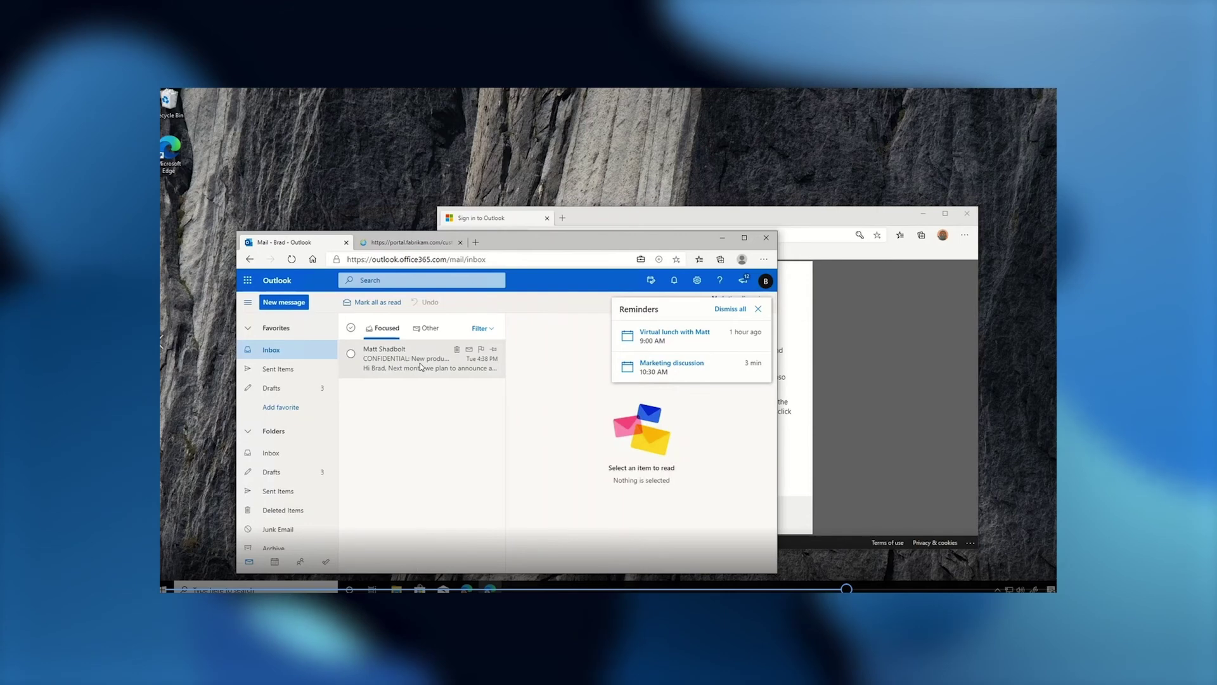
pyautogui.click(420, 365)
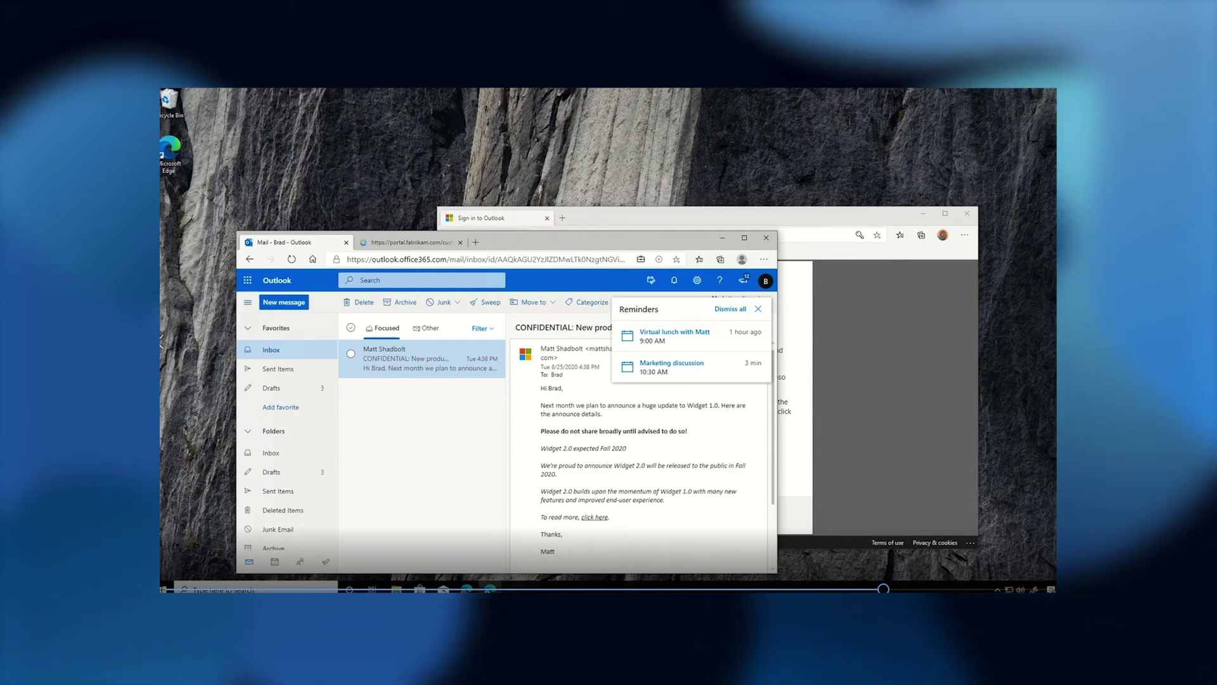
pyautogui.moveTo(541, 448); pyautogui.dragTo(626, 448)
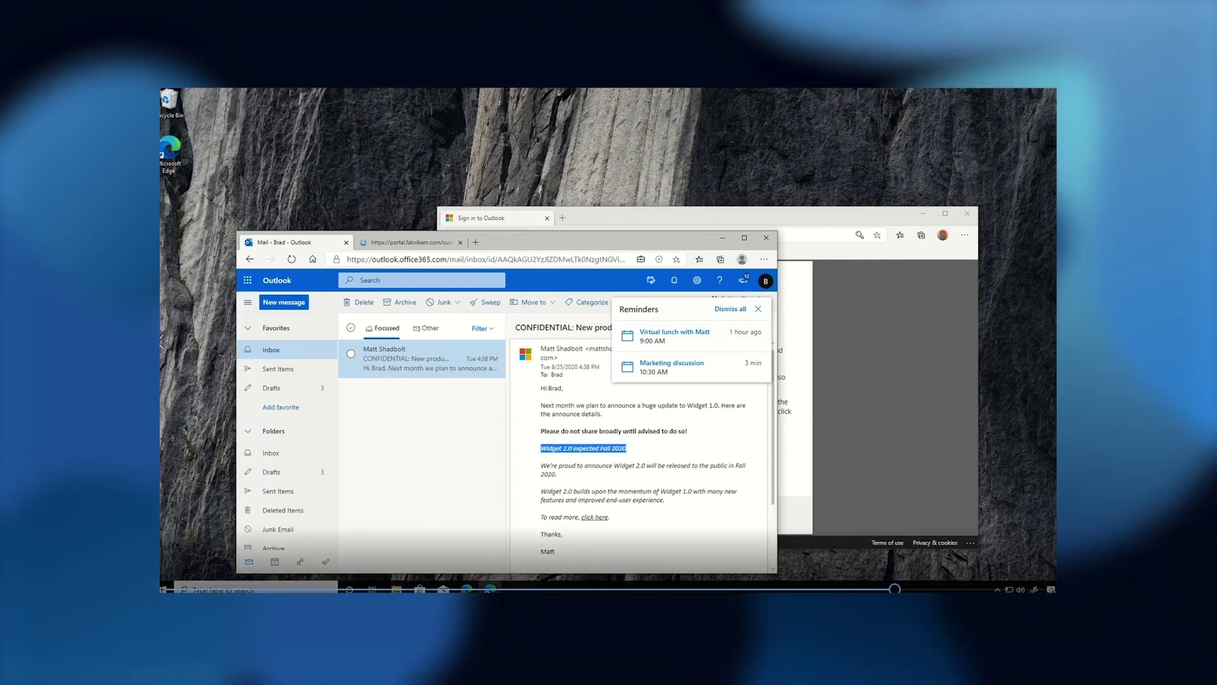
pyautogui.rightClick(621, 450)
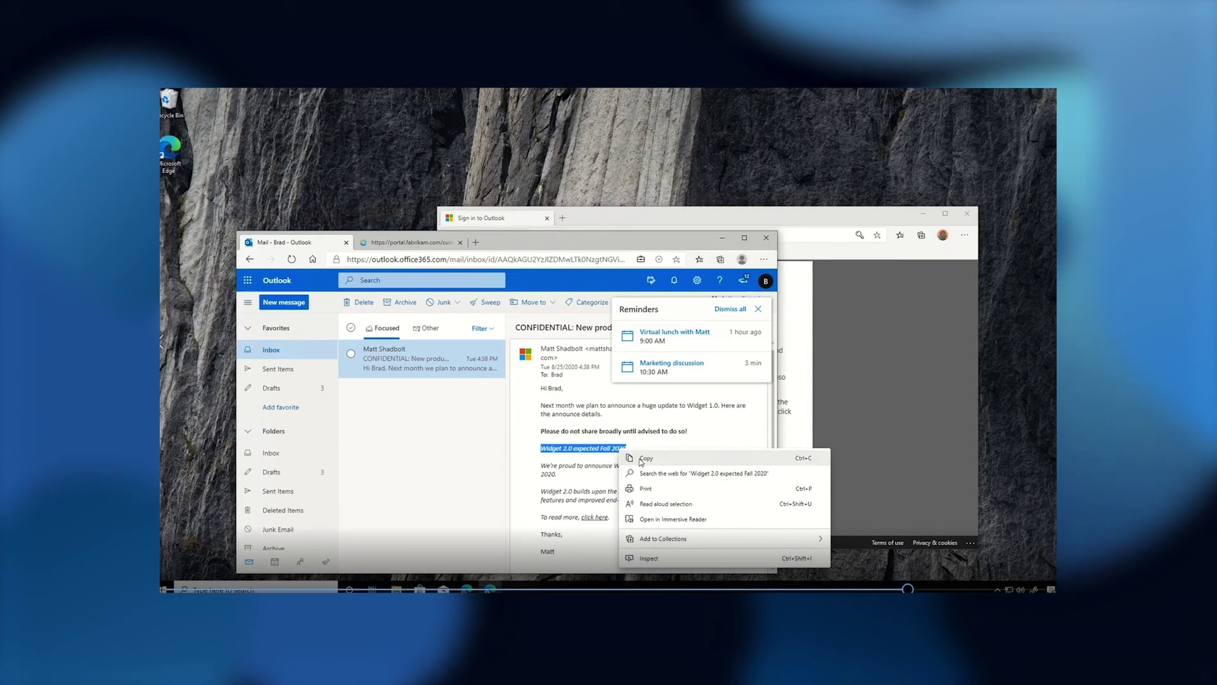
pyautogui.click(645, 458)
pyautogui.click(655, 216)
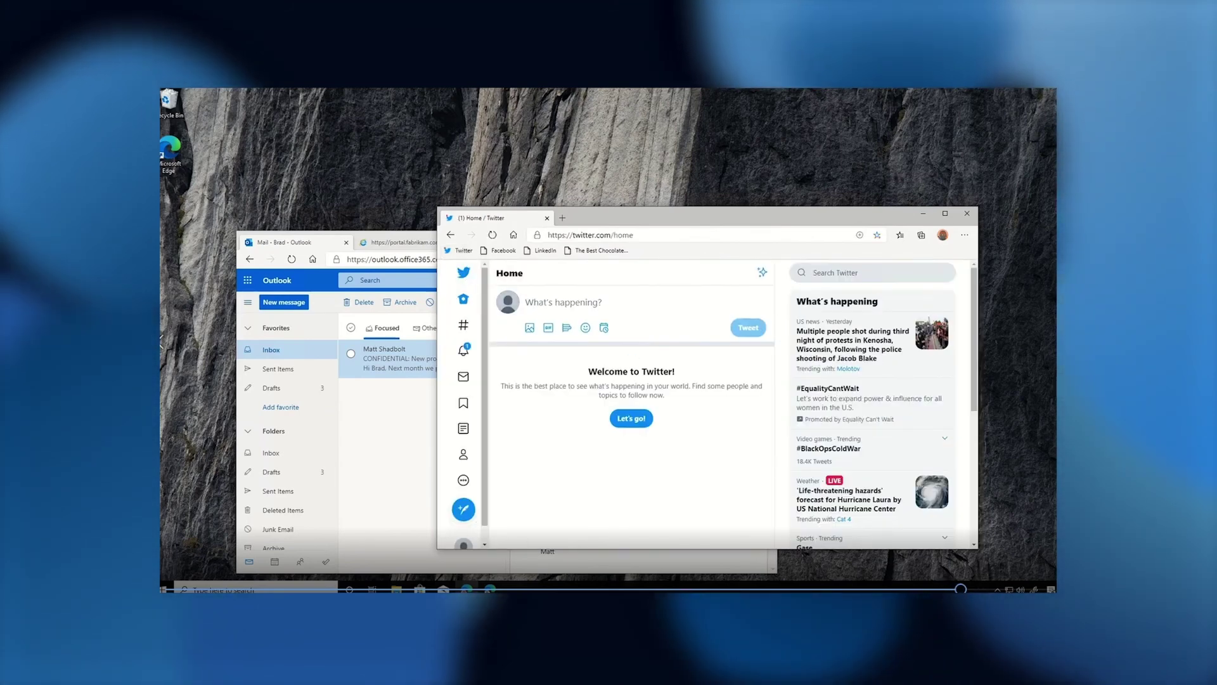
# Try pasting the copied confidential Outlook line into the Twitter compose box and dismiss the policy block warning
pyautogui.click(542, 303)
pyautogui.rightClick(542, 305)
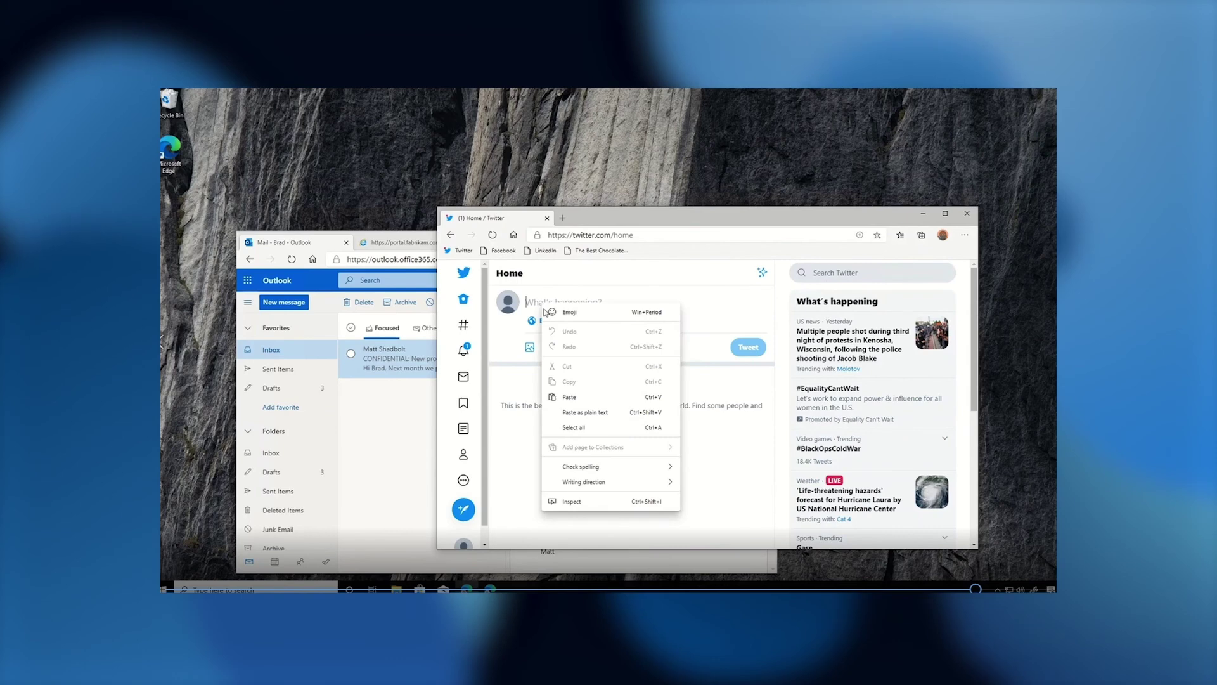
pyautogui.click(586, 397)
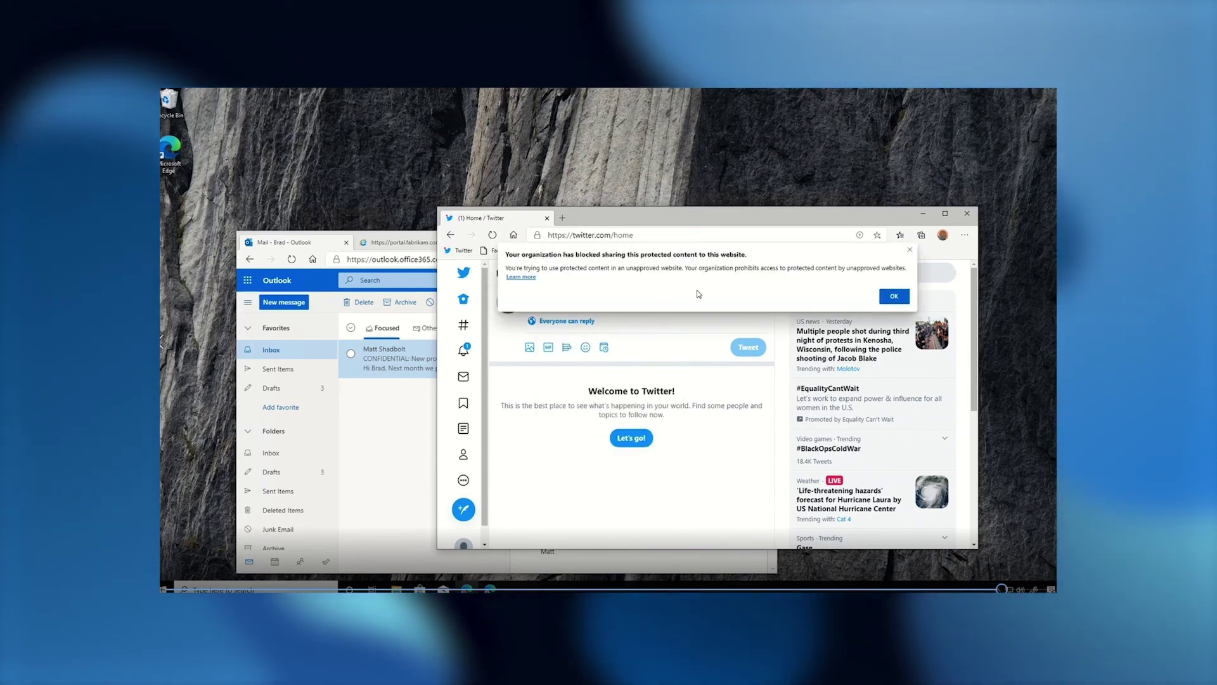
pyautogui.click(891, 297)
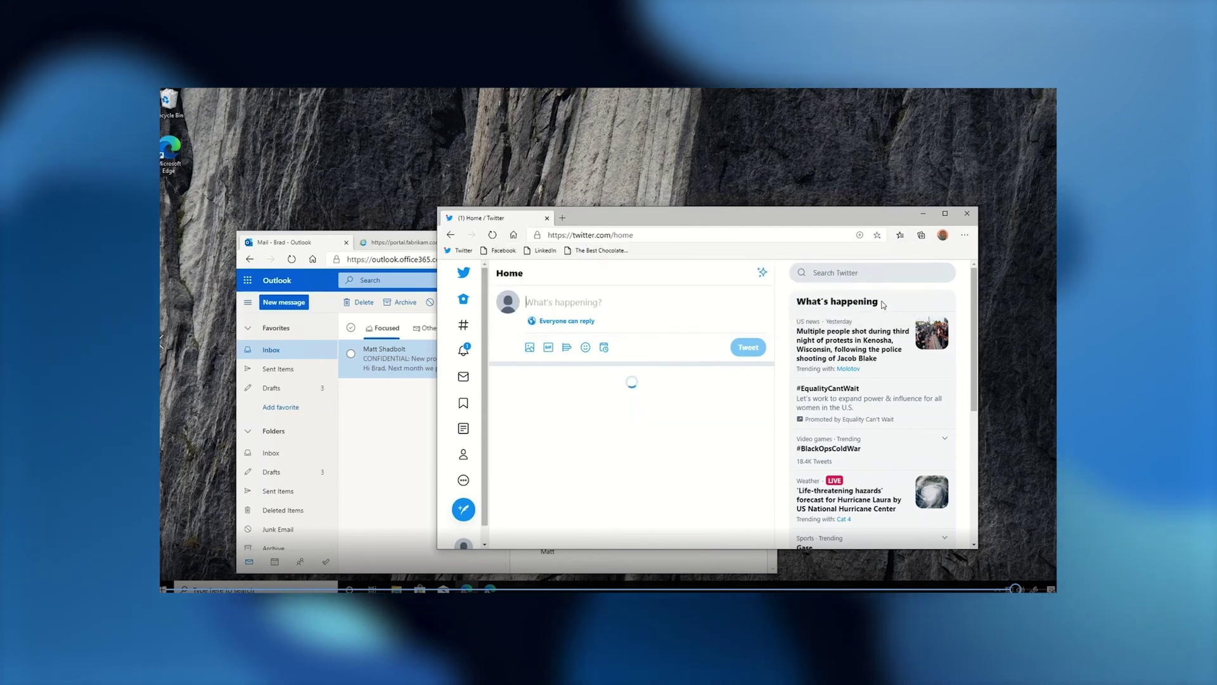